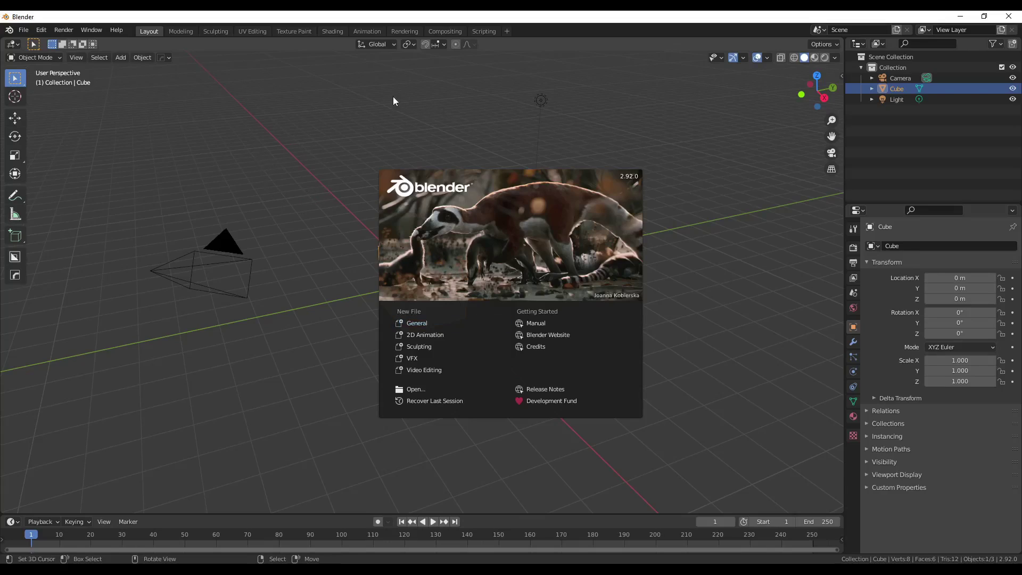
Dismiss the splash, enable Screencast Keys in the sidebar with default settings, and deselect the cube
left_click(282, 83)
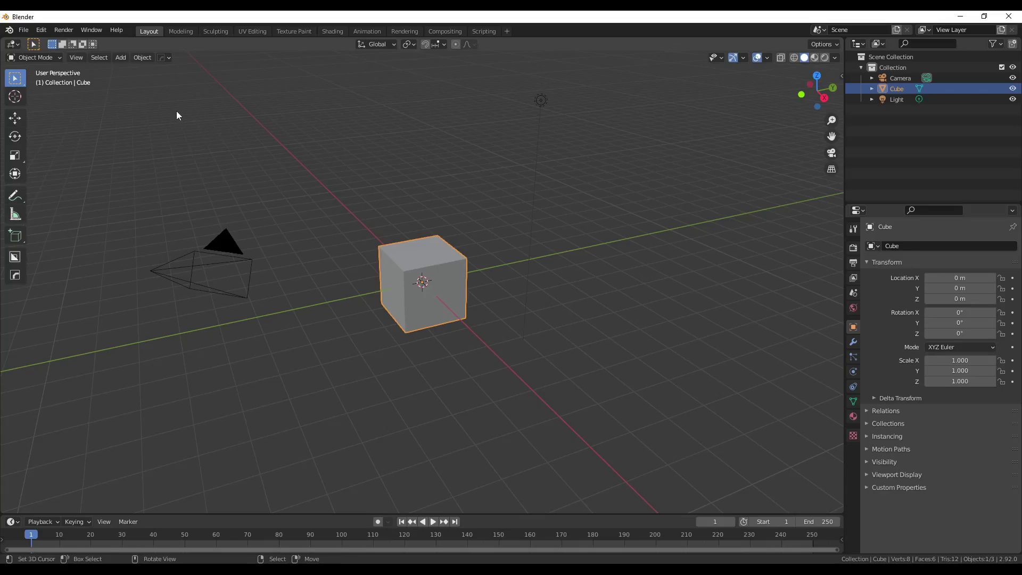
left_click(842, 76)
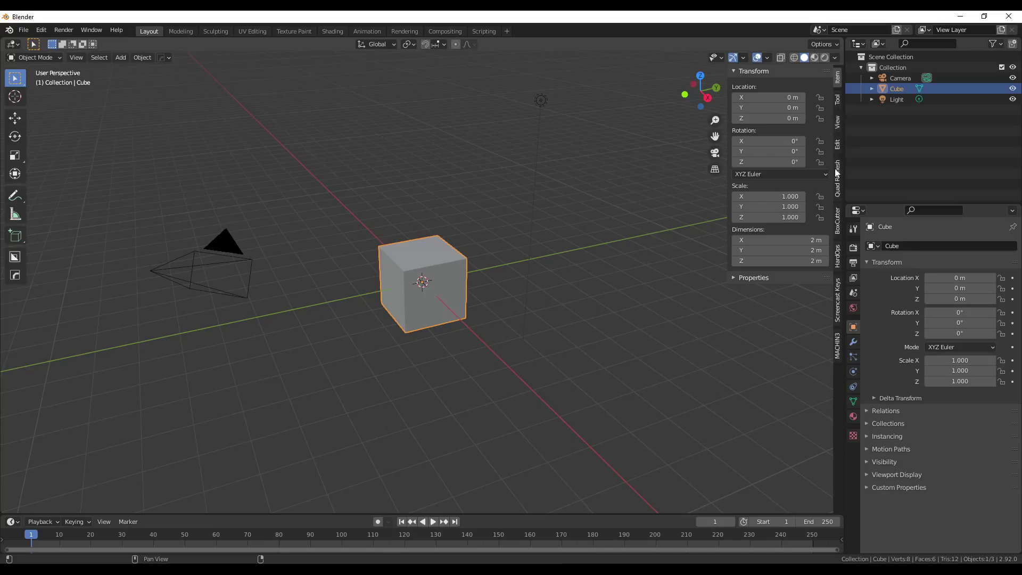
left_click(841, 307)
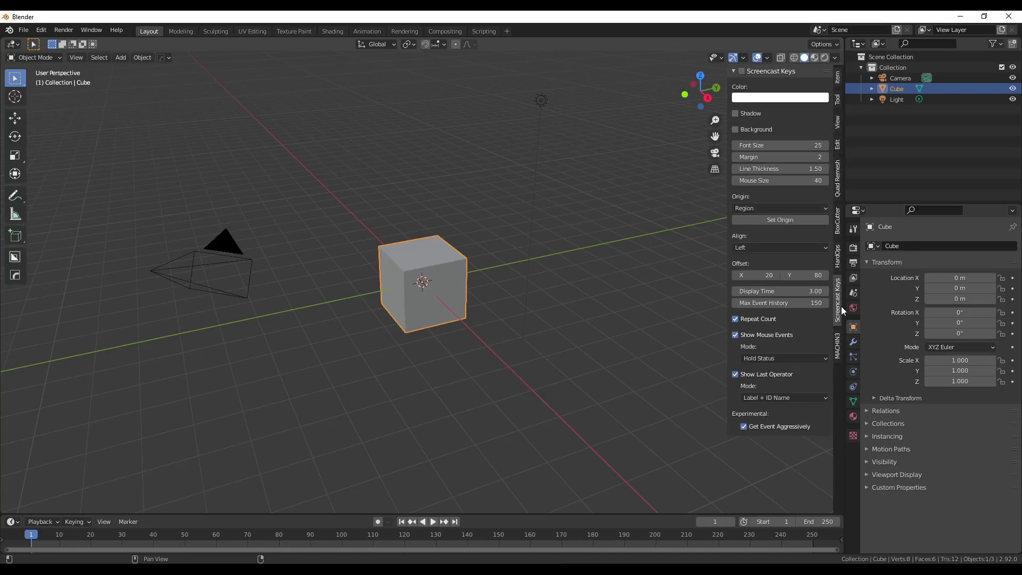
left_click(742, 71)
left_click(564, 164)
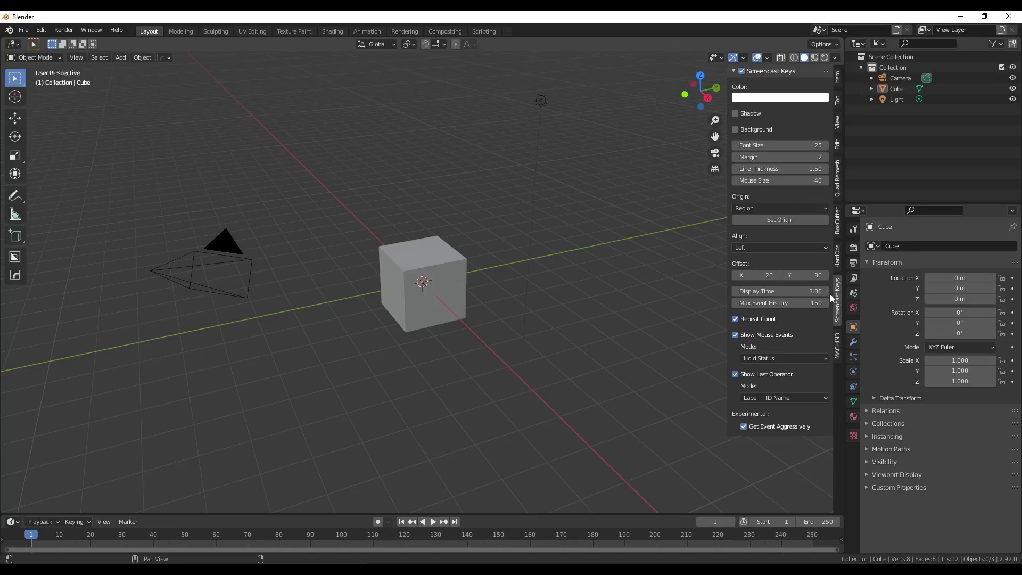
Drag the N sidebar closed, then orbit and zoom around the default cube
left_click_drag(727, 115, 879, 114)
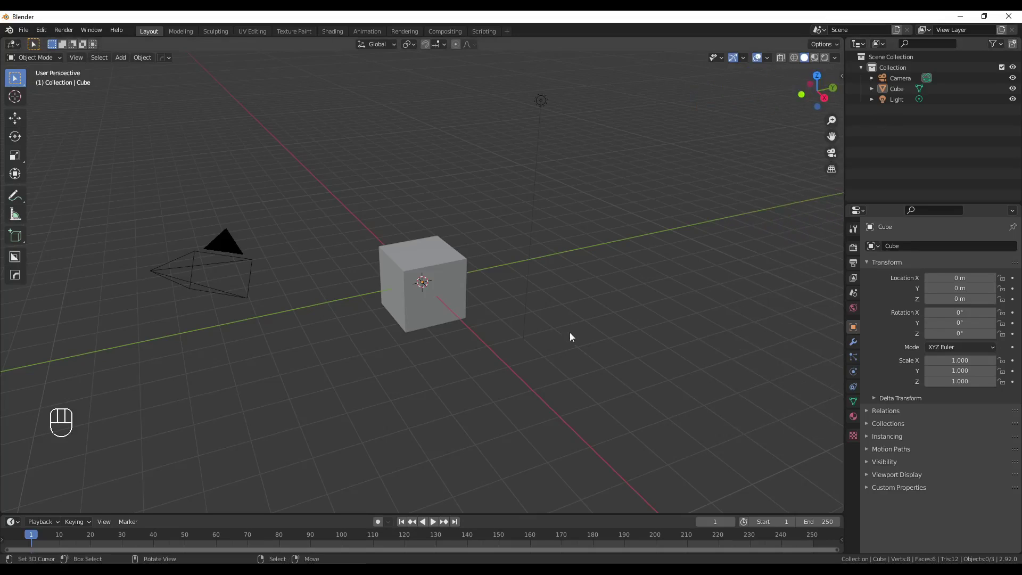
mouse_move(242, 381)
middle_mouse_down()
mouse_move(203, 379)
mouse_move(222, 376)
middle_mouse_up()
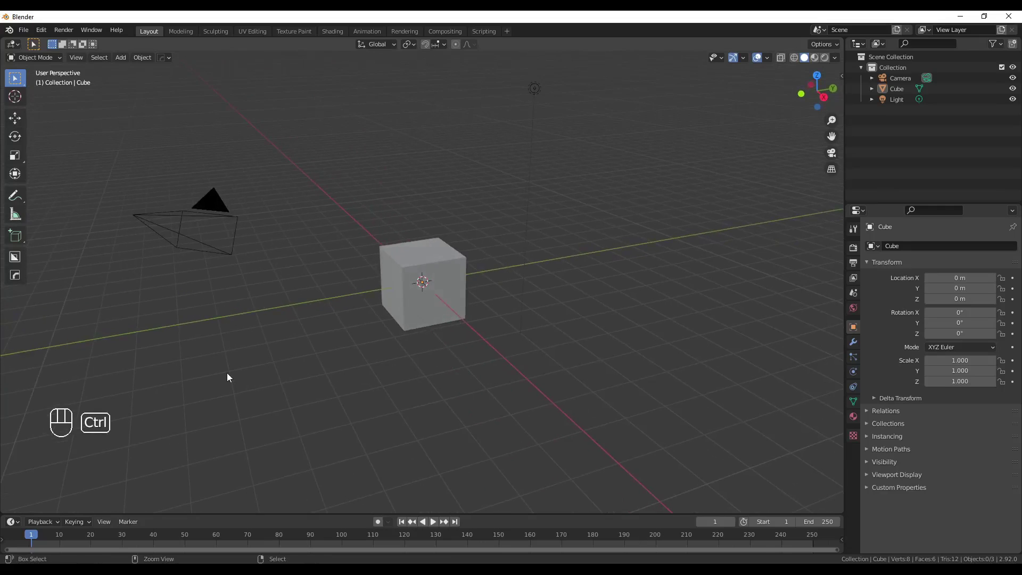
middle_click_drag(257, 342, 238, 367)
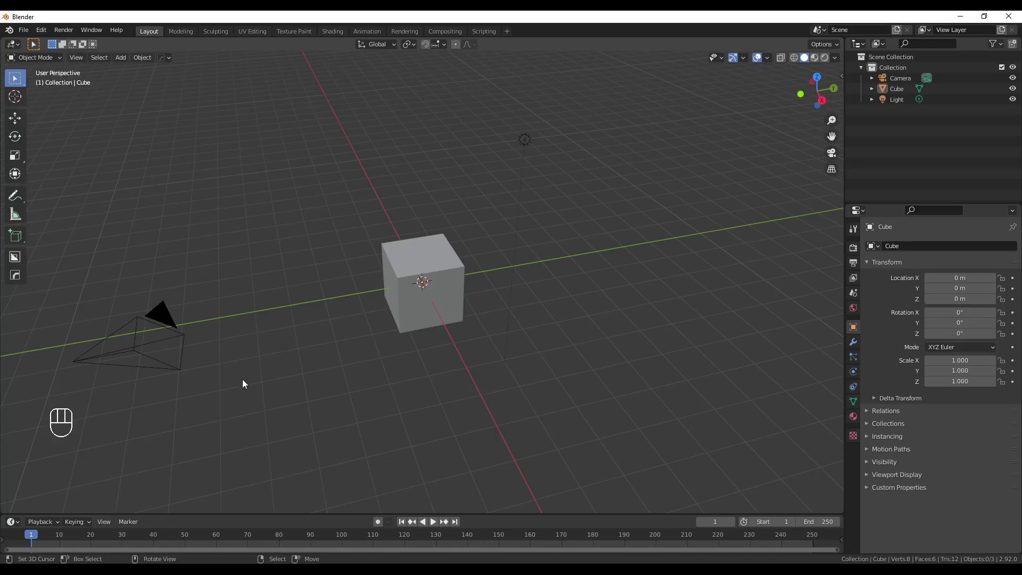
middle_click_drag(244, 381, 277, 376)
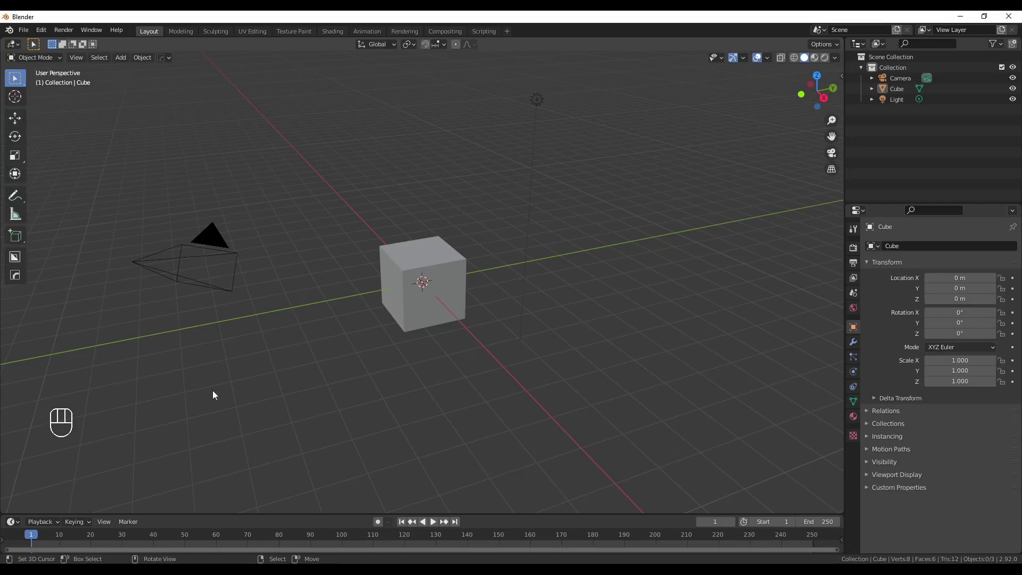
middle_click_drag(226, 392, 251, 383)
middle_click_drag(305, 347, 304, 353, "ctrl")
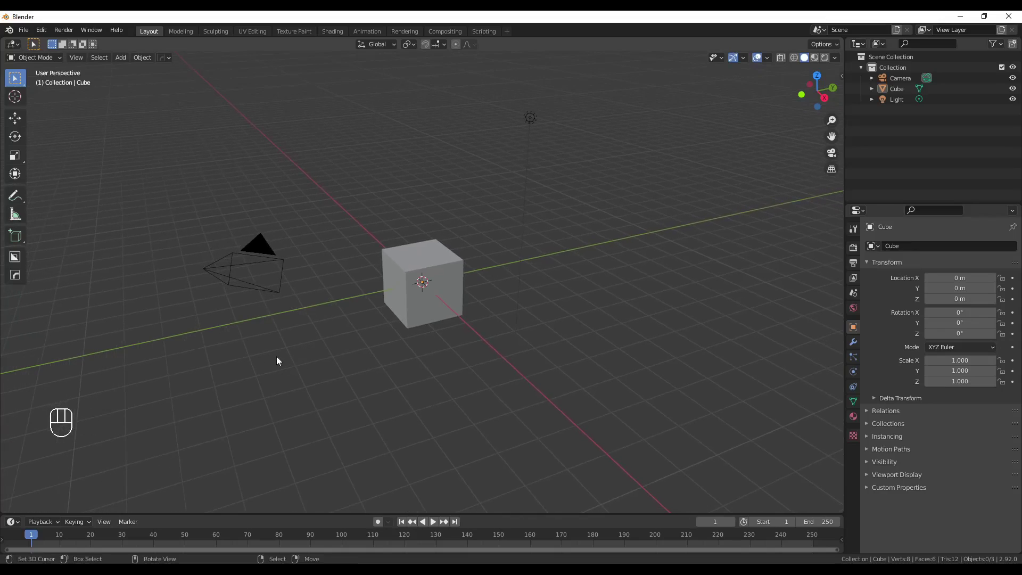
Delete the light and the camera, leaving only the cube
left_click(531, 117)
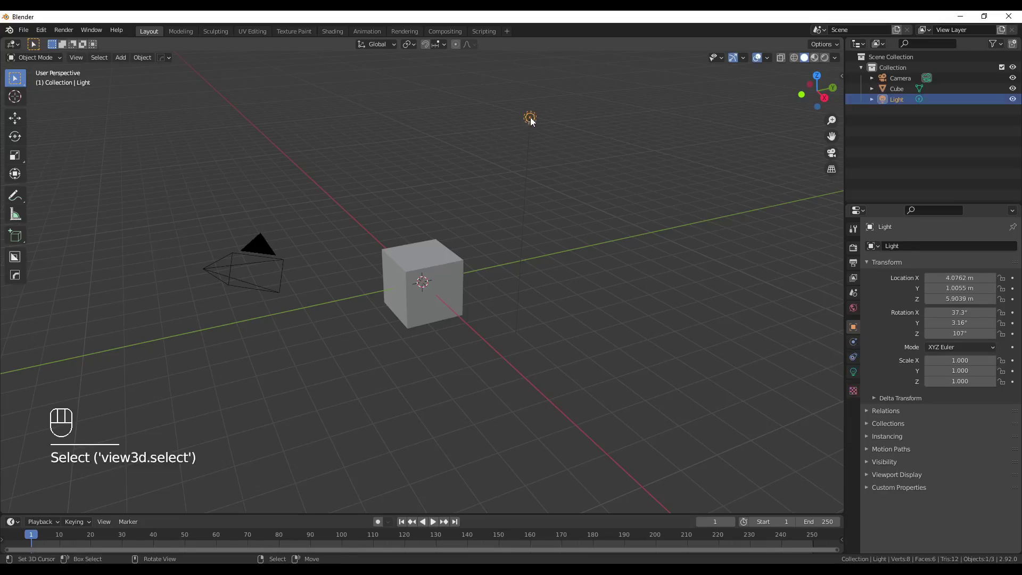
left_click(261, 247, "shift")
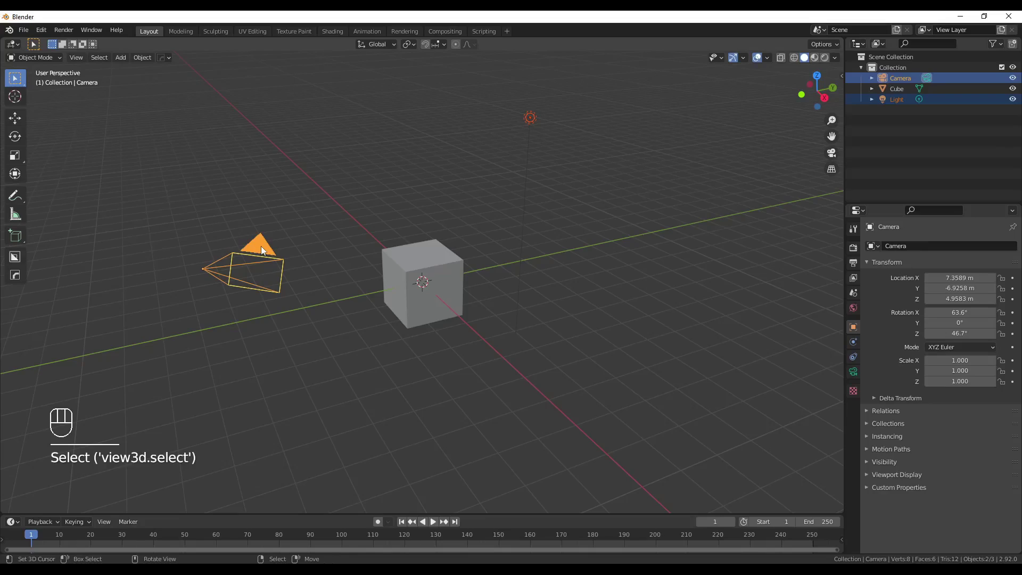
key("x")
left_click(261, 246)
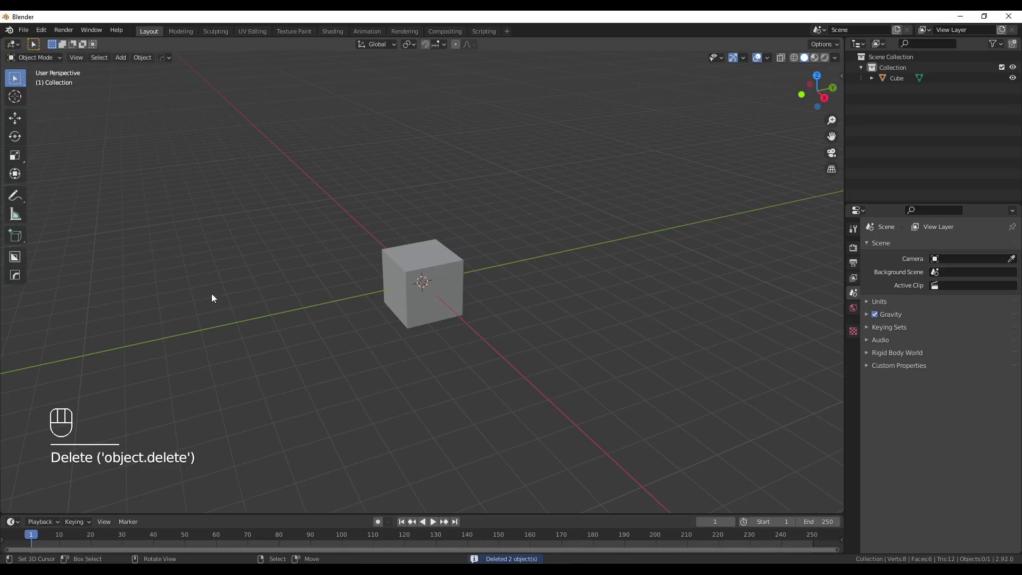
Set the scene's Unit Scale to 0.01 and Length units to Centimeters
left_click(867, 301)
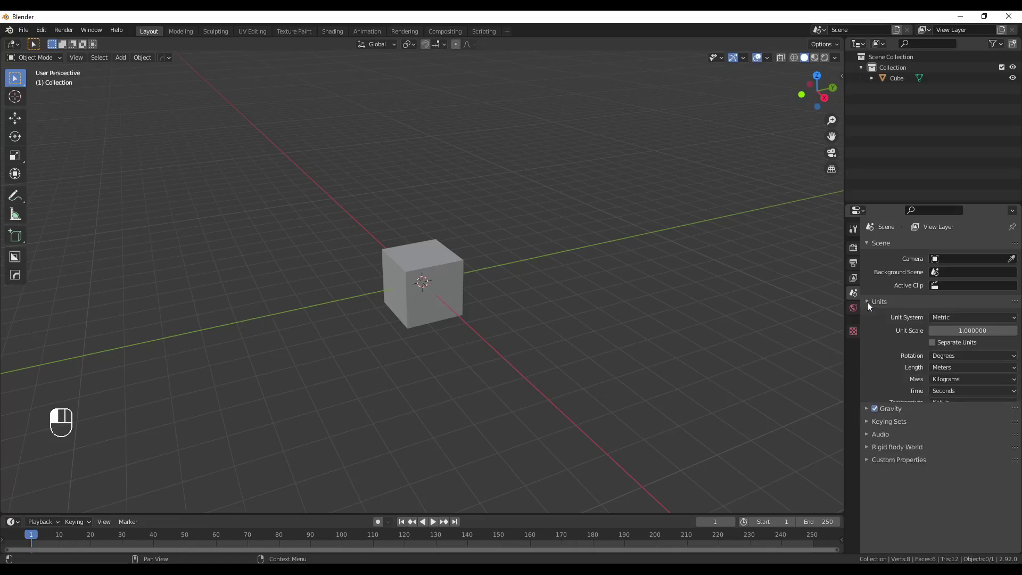
left_click(970, 330)
key("BackSpace")
key("BackSpace")
key("BackSpace")
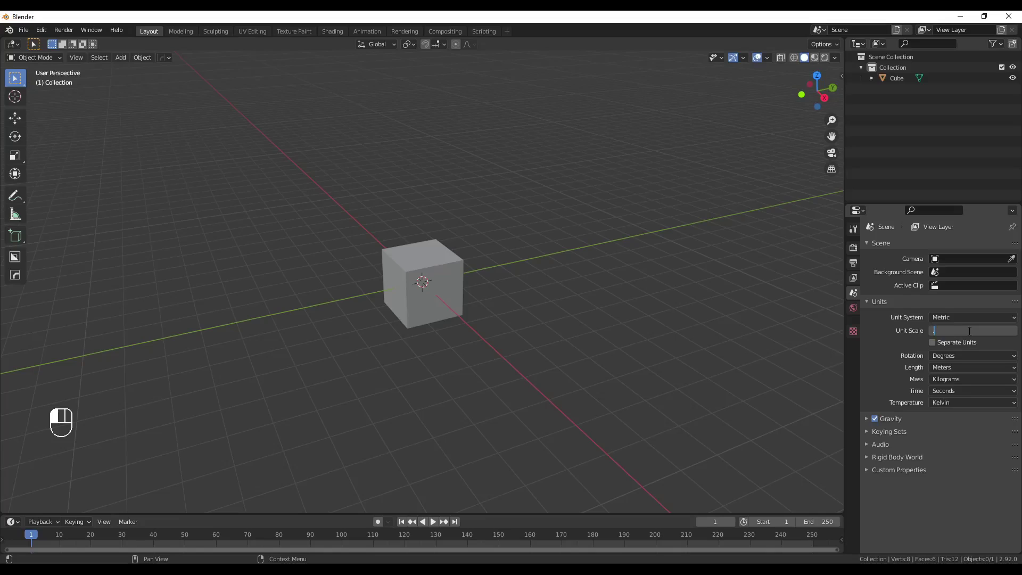
type(".01")
key("Return")
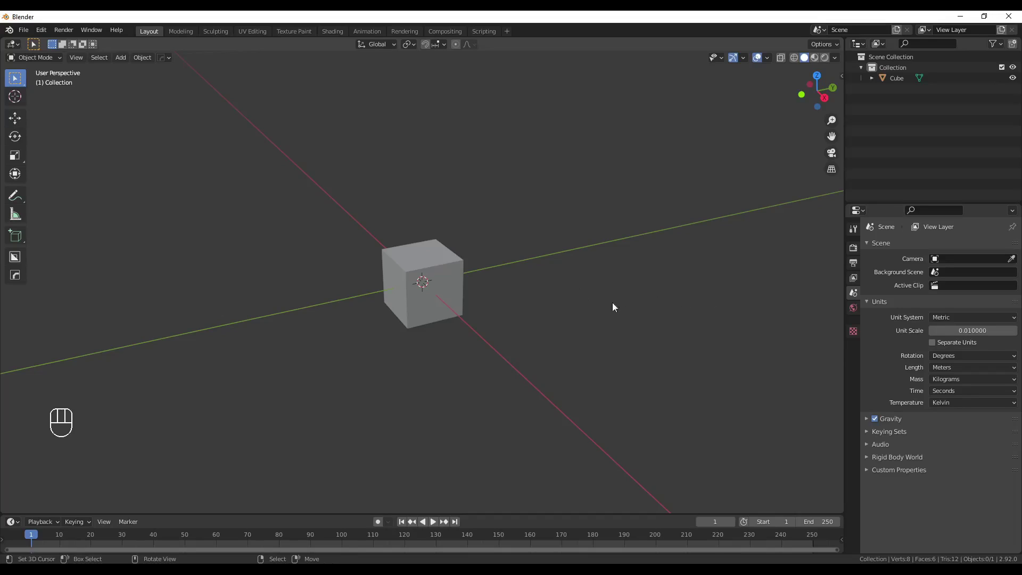
left_click(957, 367)
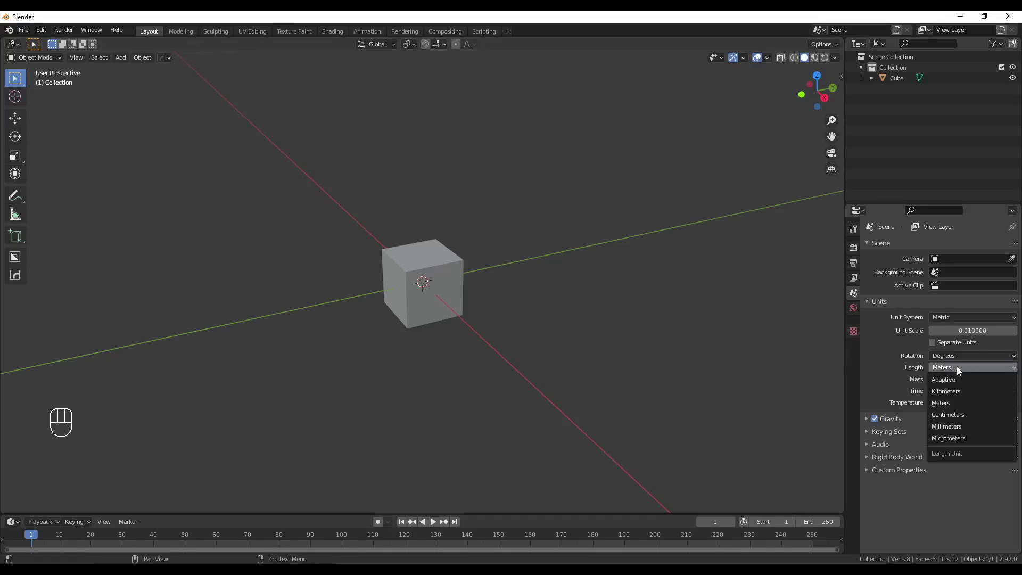
left_click(953, 414)
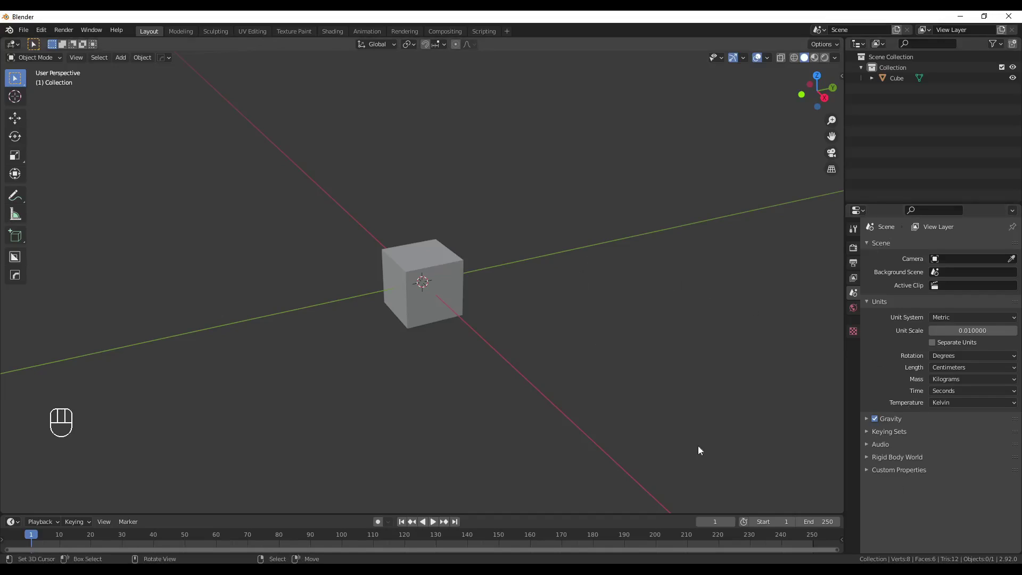
Move the cube along Y to about -8.09 cm, then deselect it
left_click(438, 248)
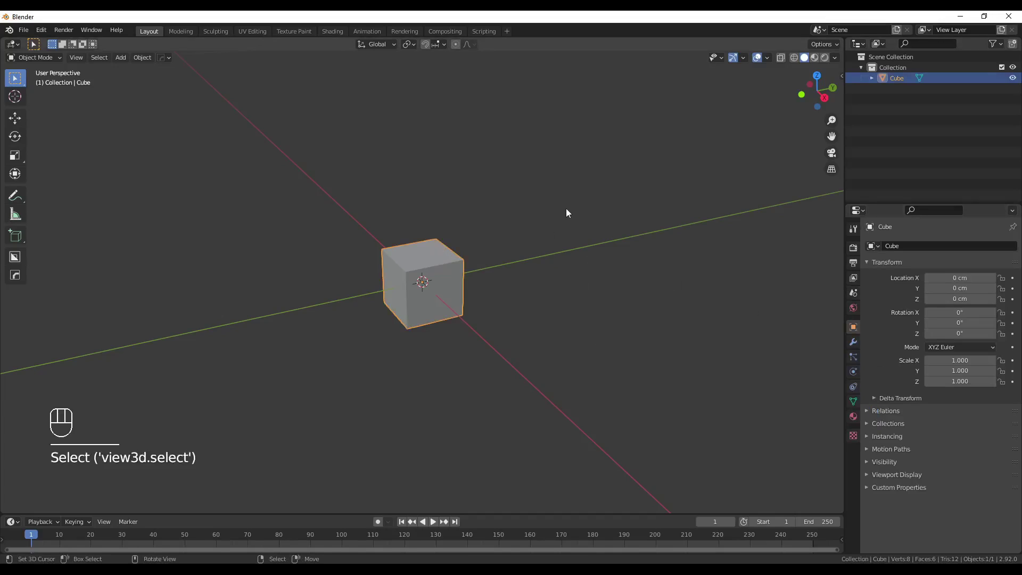
key("g")
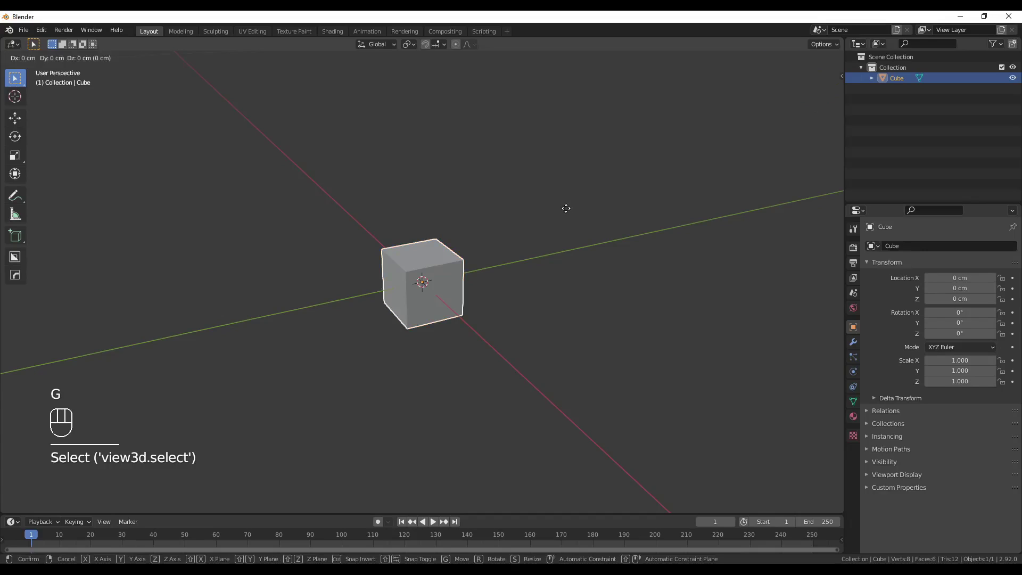
key("y")
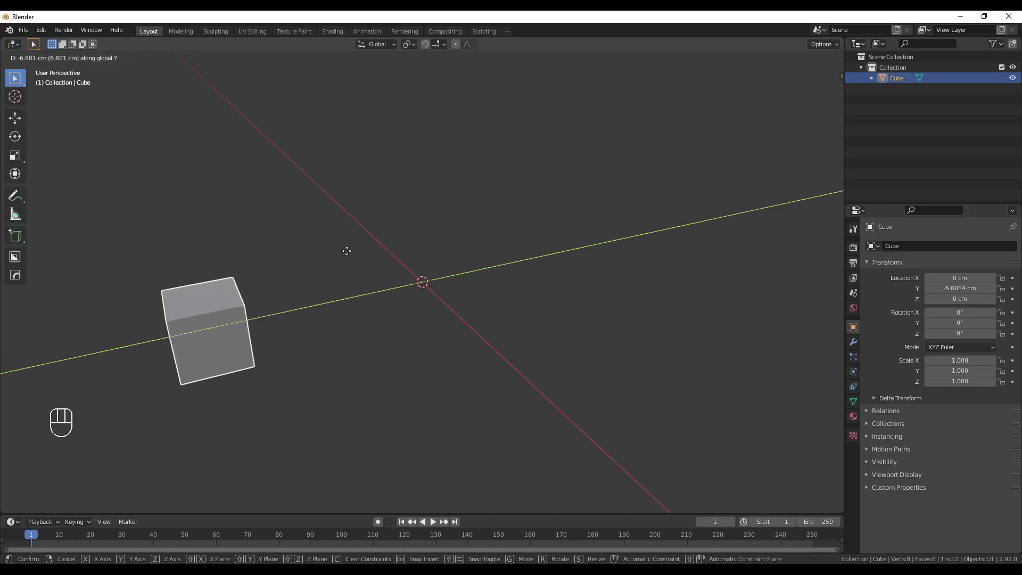
left_click(303, 260)
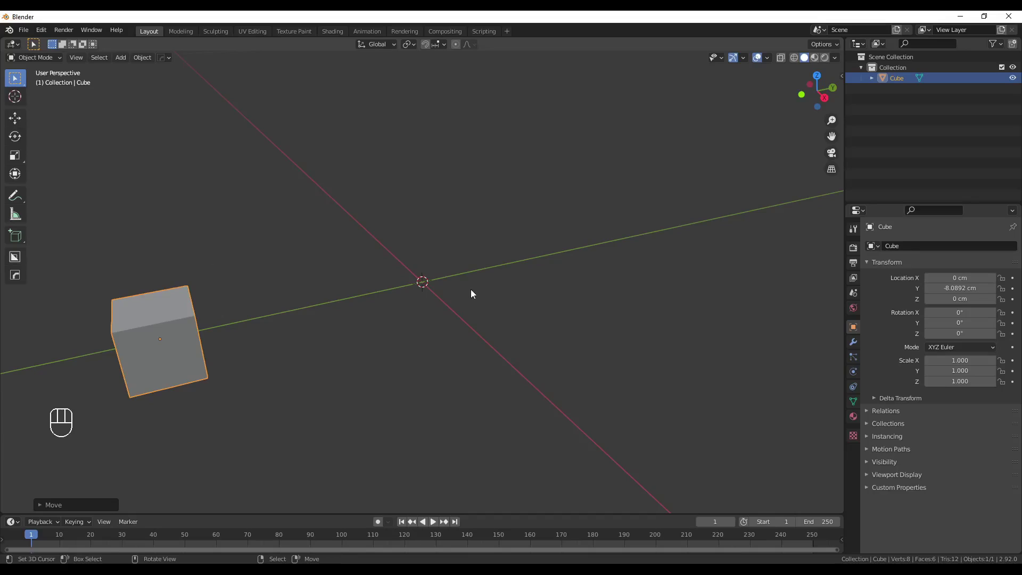
left_click(442, 275)
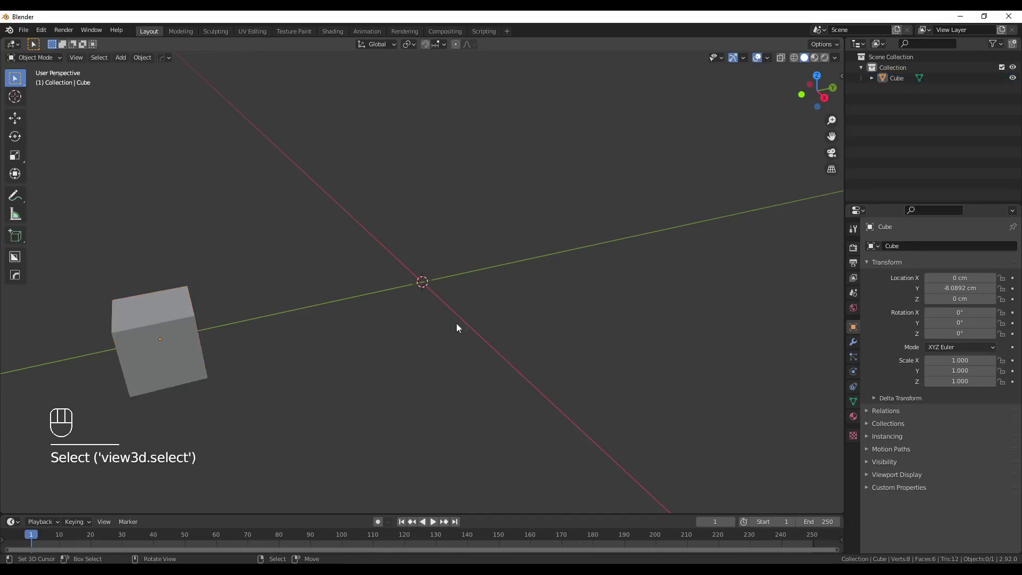
left_click(25, 31)
Import the 76regcab pickup truck from '2 door.fbx' on the Desktop as FBX
mouse_move(62, 174)
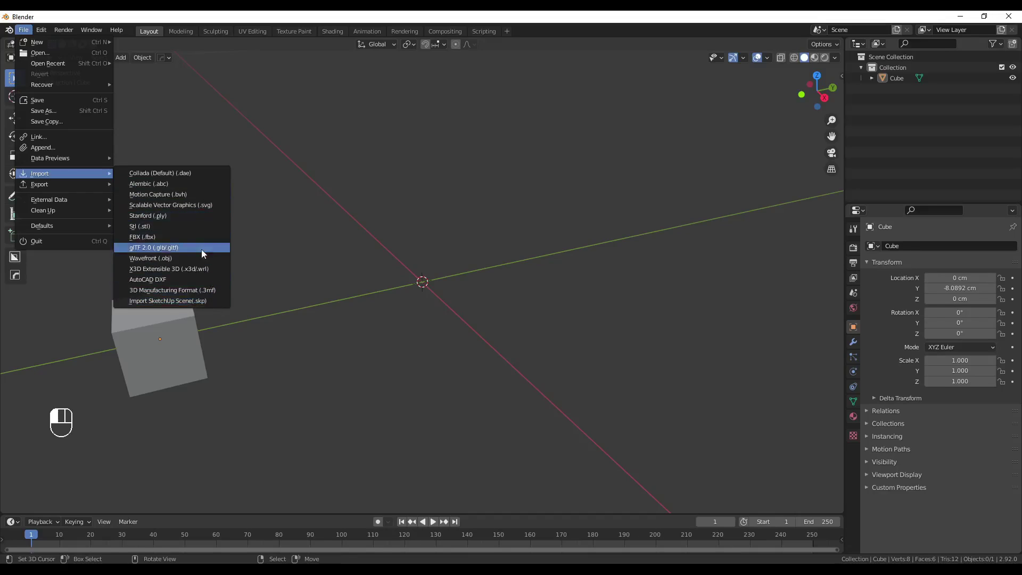
left_click(174, 238)
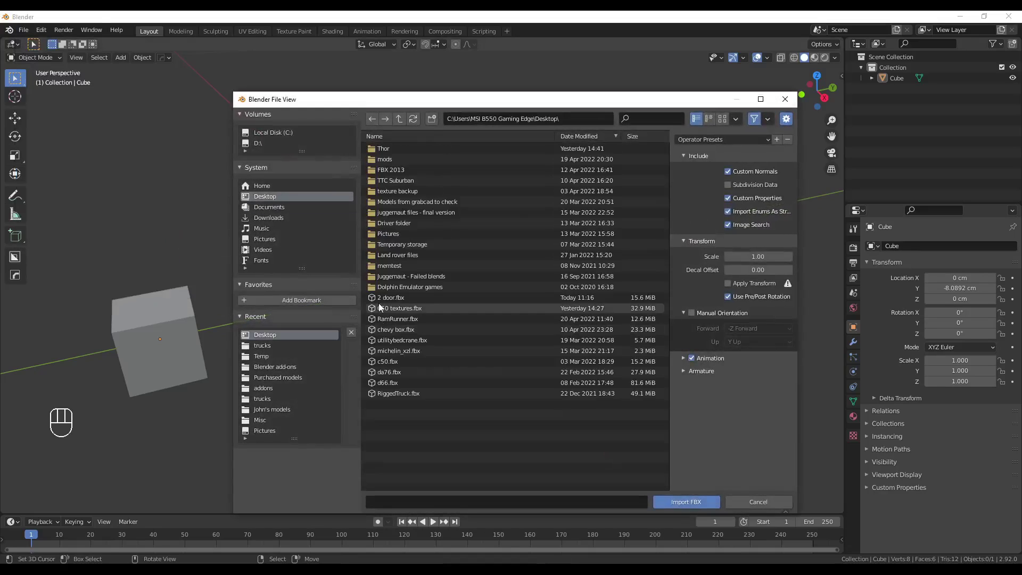
left_click(407, 297)
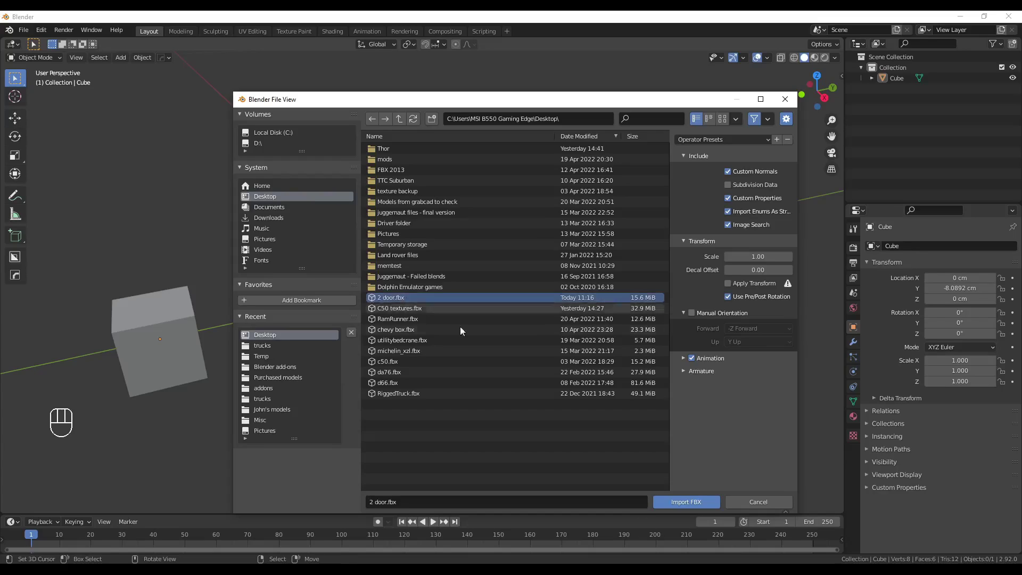
left_click(701, 499)
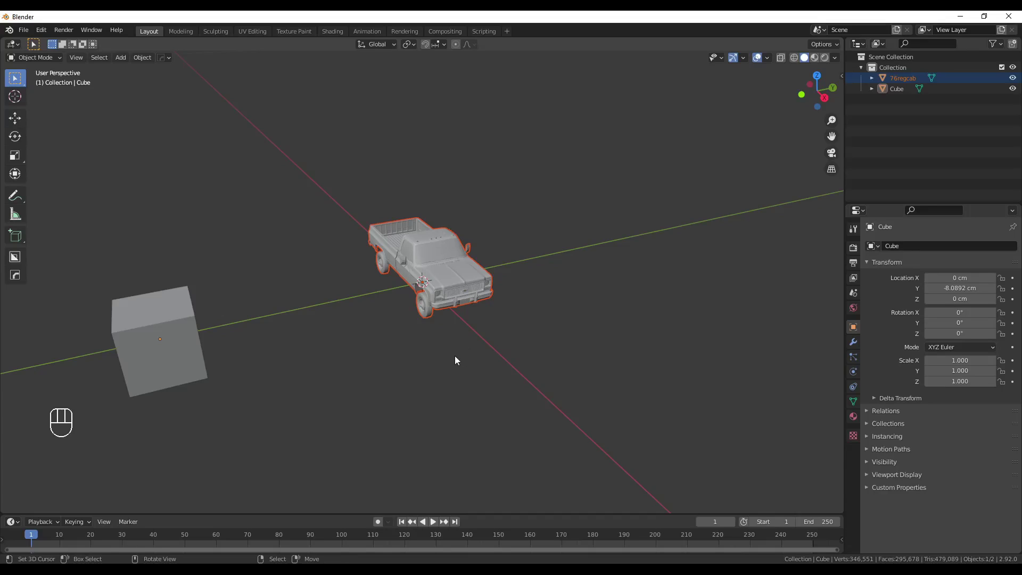
Switch to right orthographic view and frame the truck's front
middle_click_drag(455, 356, 435, 334)
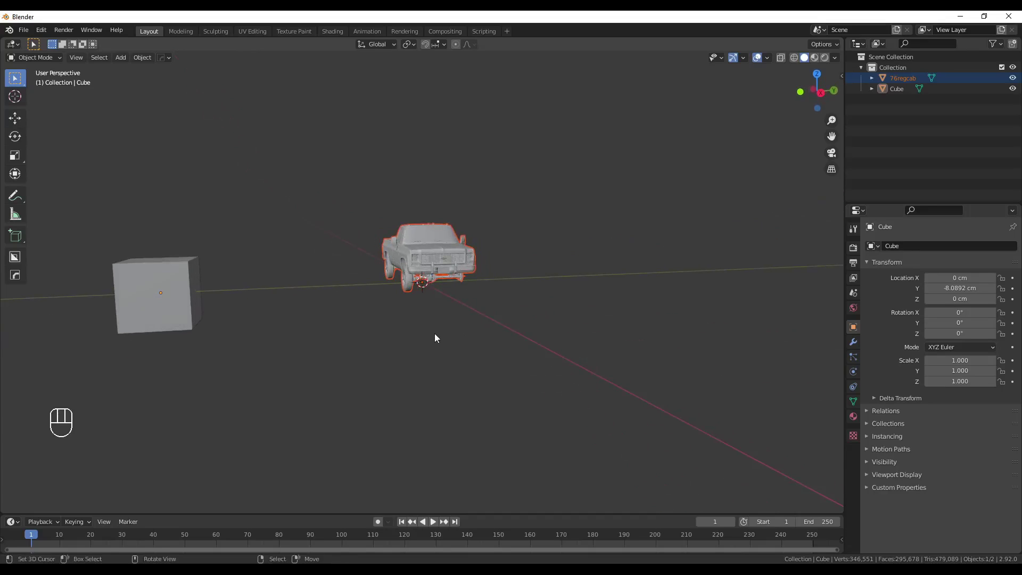
key("KP_1")
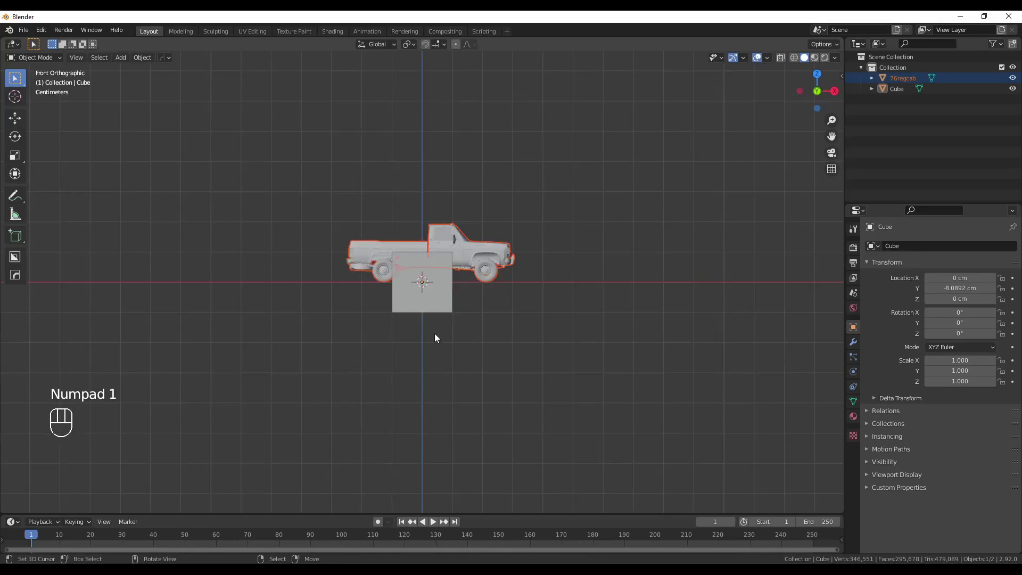
key("KP_3")
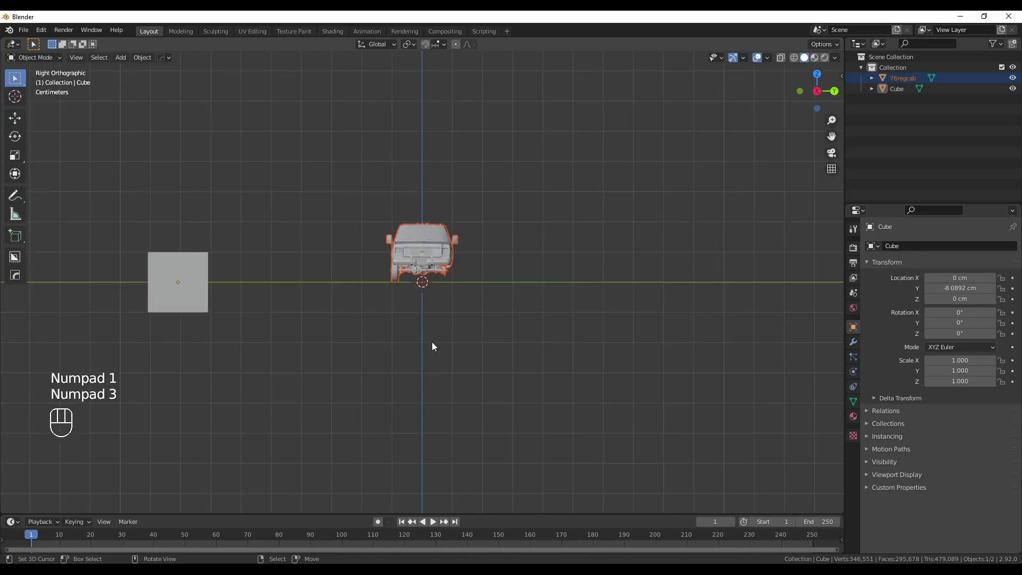
scroll(434, 335, "up", 7)
middle_click_drag(437, 325, 440, 369, "shift")
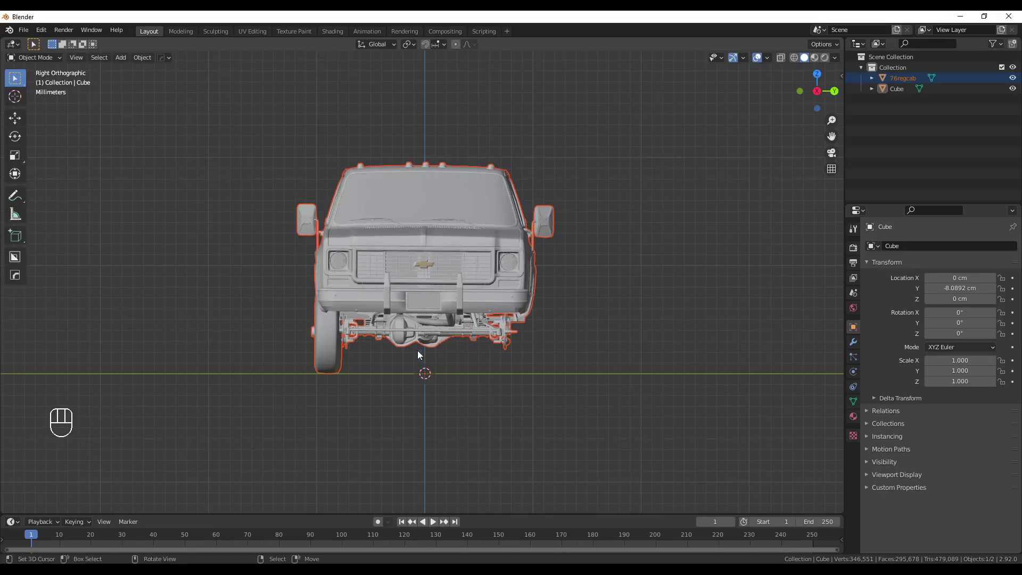
Measure across the truck's front with the ruler (2.03754 cm), then undo the measurement
left_click(16, 213)
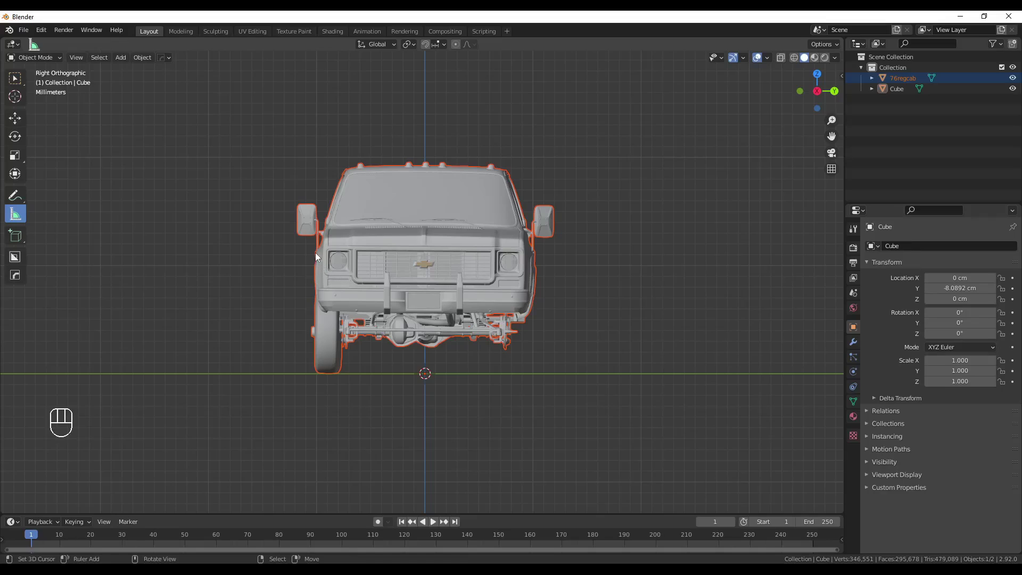
left_click_drag(314, 252, 536, 258)
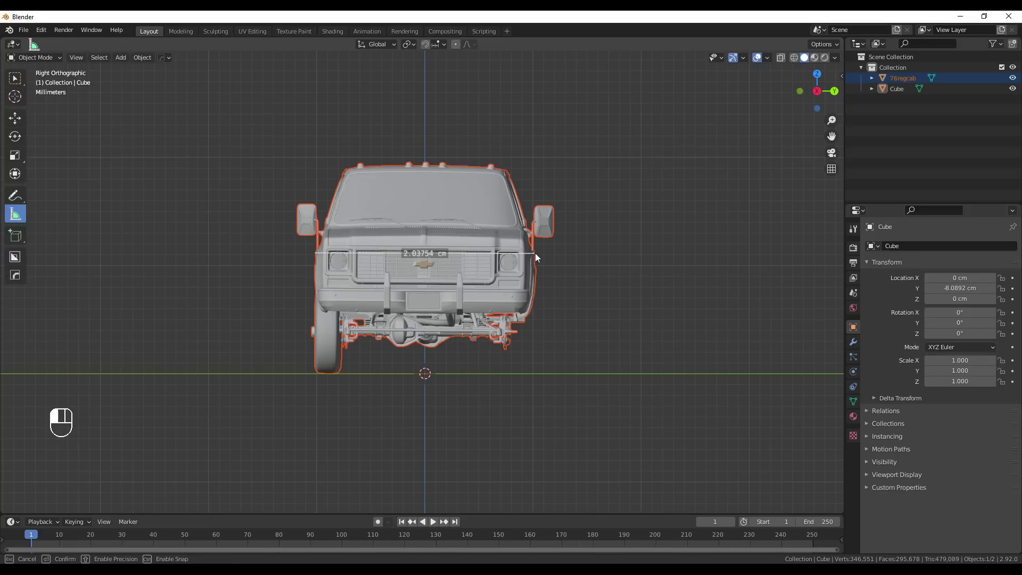
left_click_drag(535, 254, 535, 253)
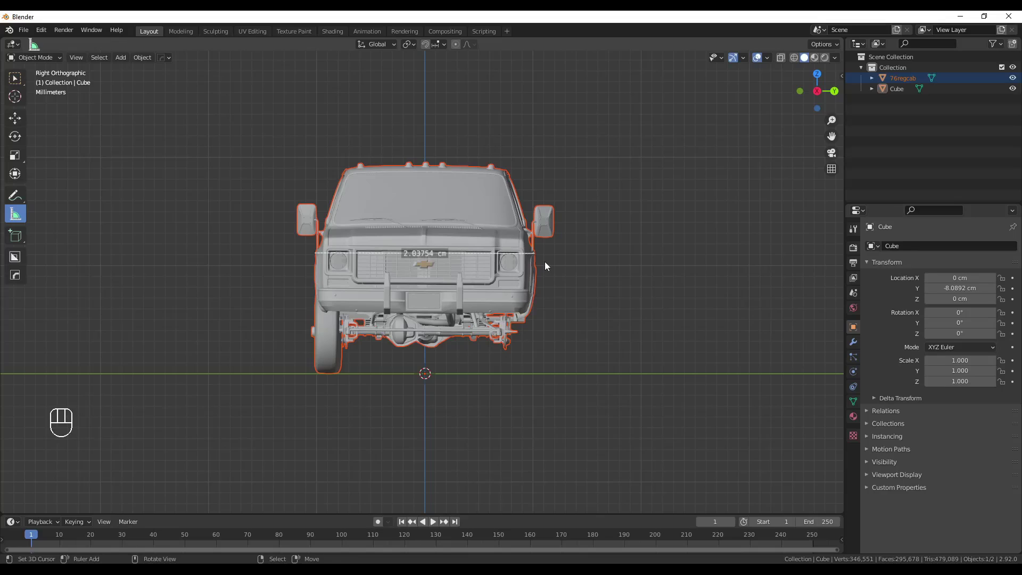
key("ctrl+z")
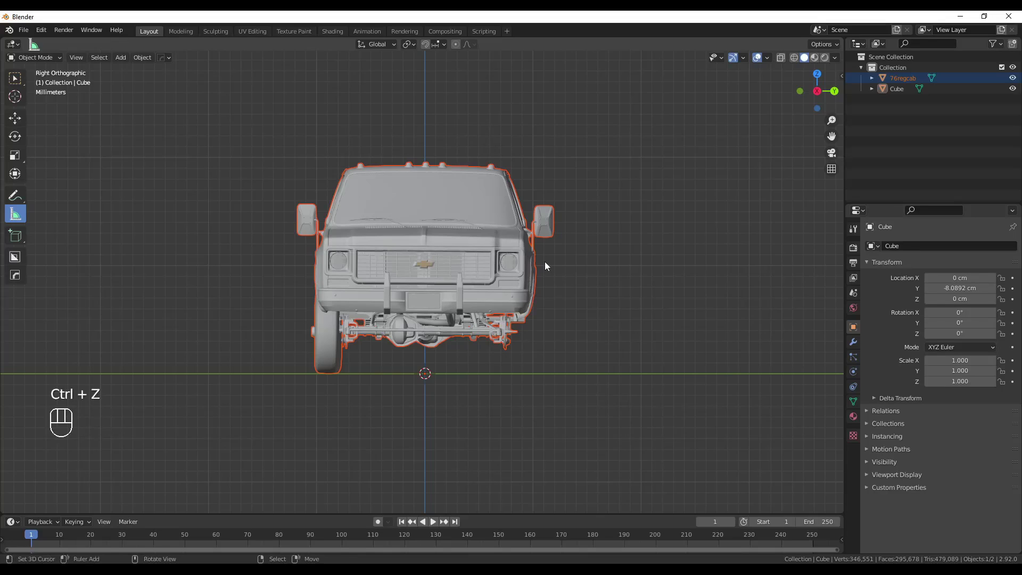
In top view, rotate the truck a fraction of a degree about Z so it lies along X
left_click(16, 78)
key("KP_7")
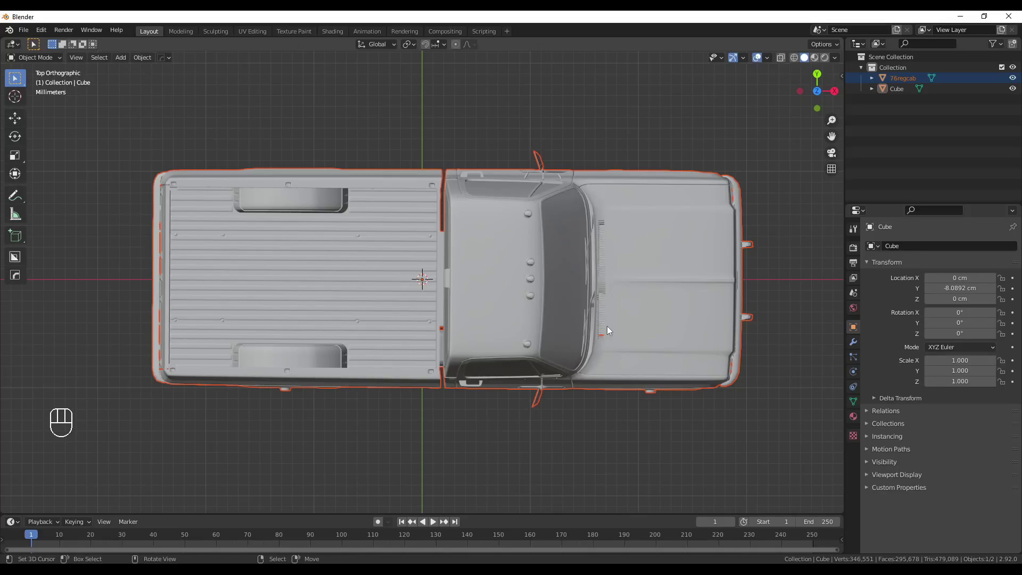
key("r")
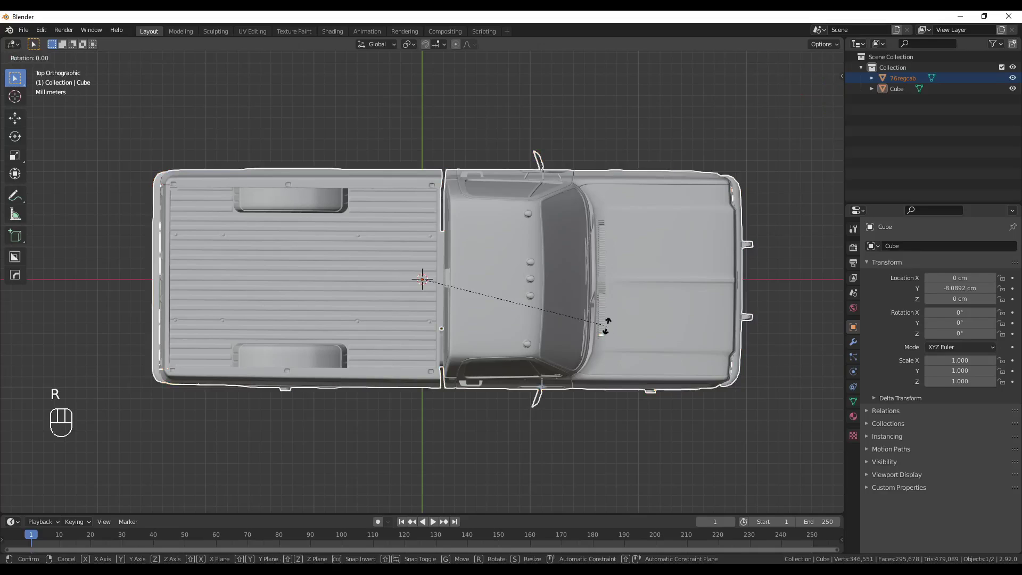
key("z")
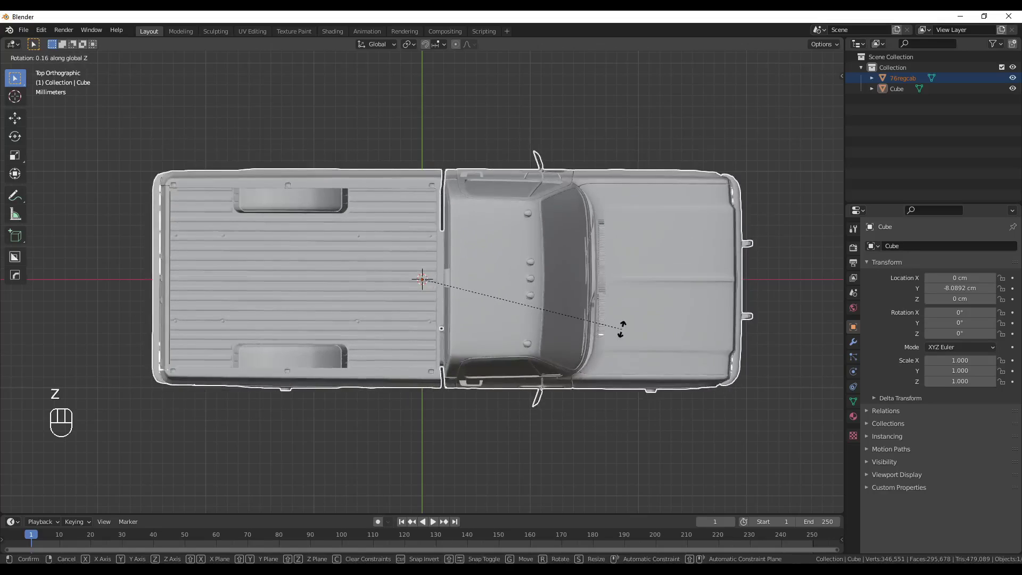
right_click(618, 334)
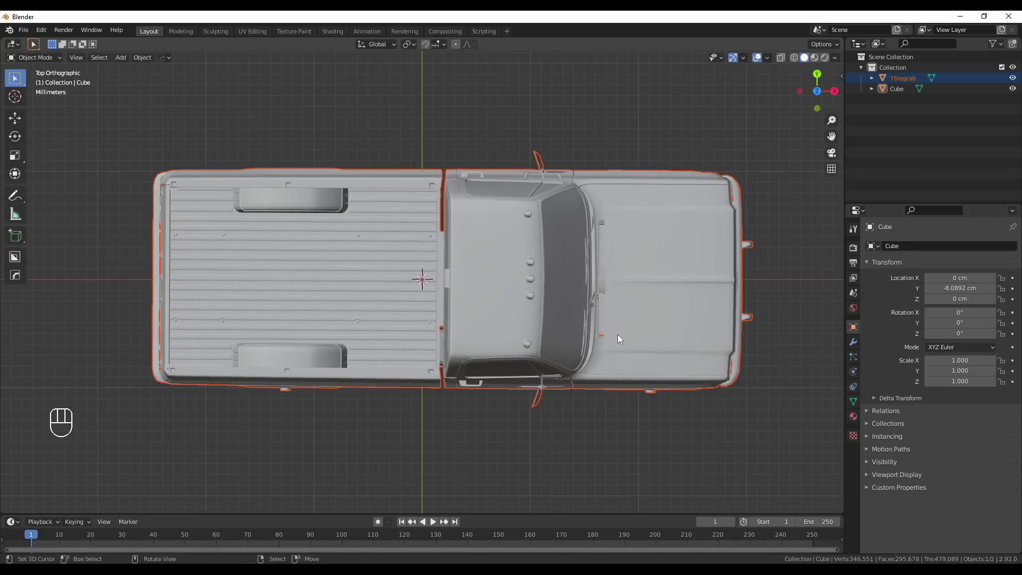
key("r")
key("z")
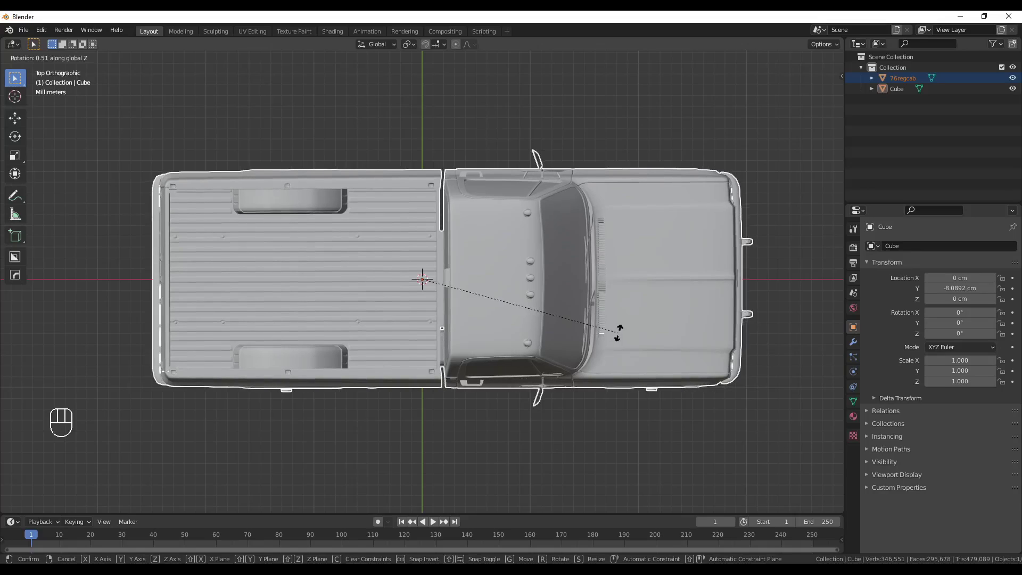
left_click(619, 333)
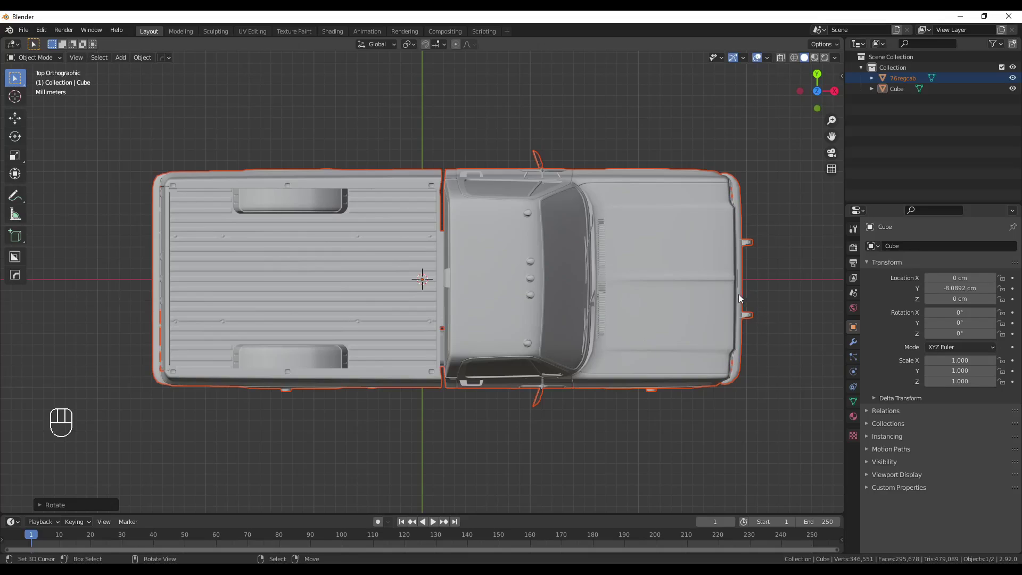
middle_click_drag(765, 286, 513, 302, "shift")
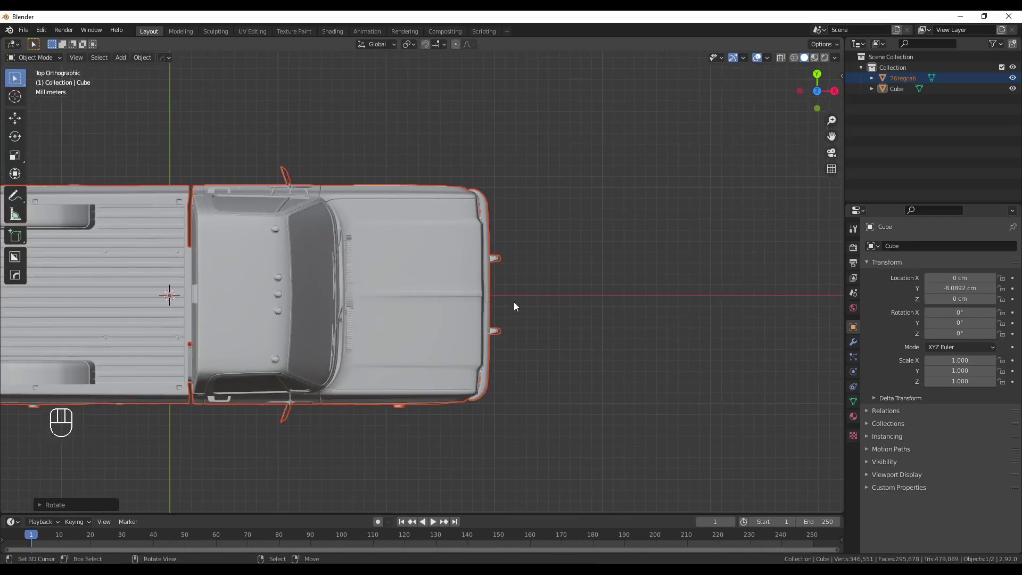
middle_click_drag(521, 349, 523, 326, "ctrl")
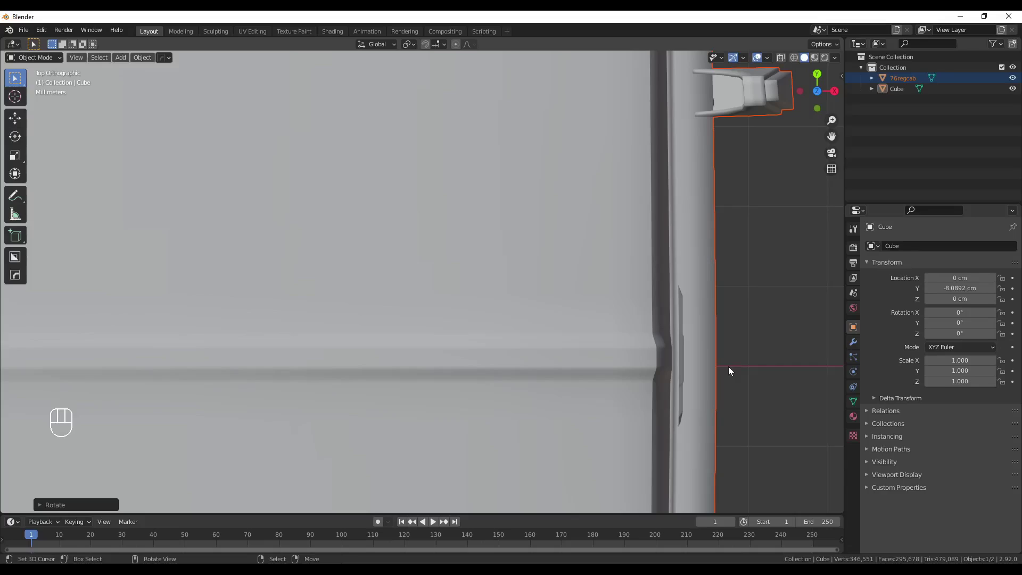
Nudge the truck a tiny distance along Y and inspect the ribbed bed panel
key("g")
key("y")
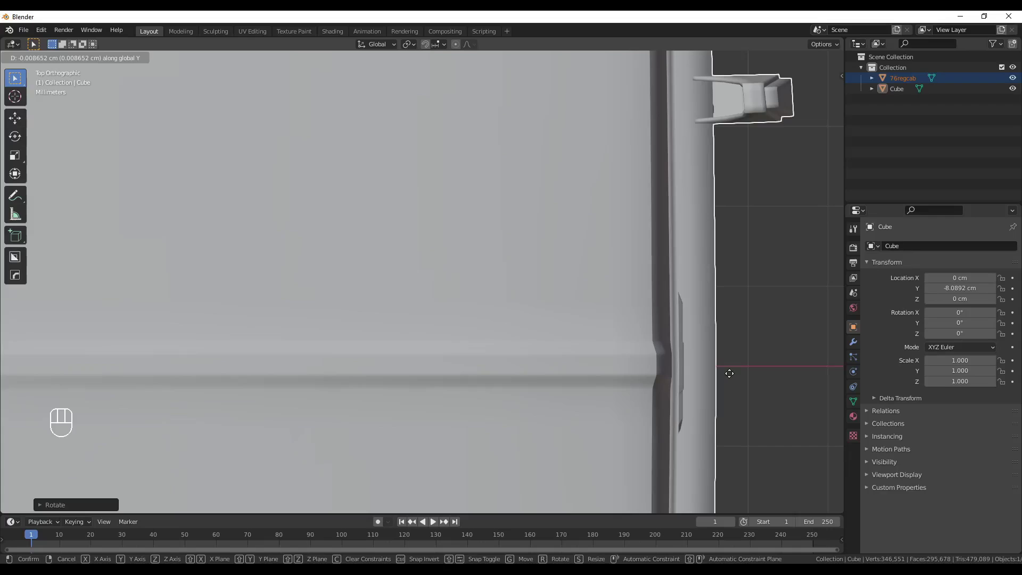
left_click(729, 373)
scroll(728, 374, "down", 5)
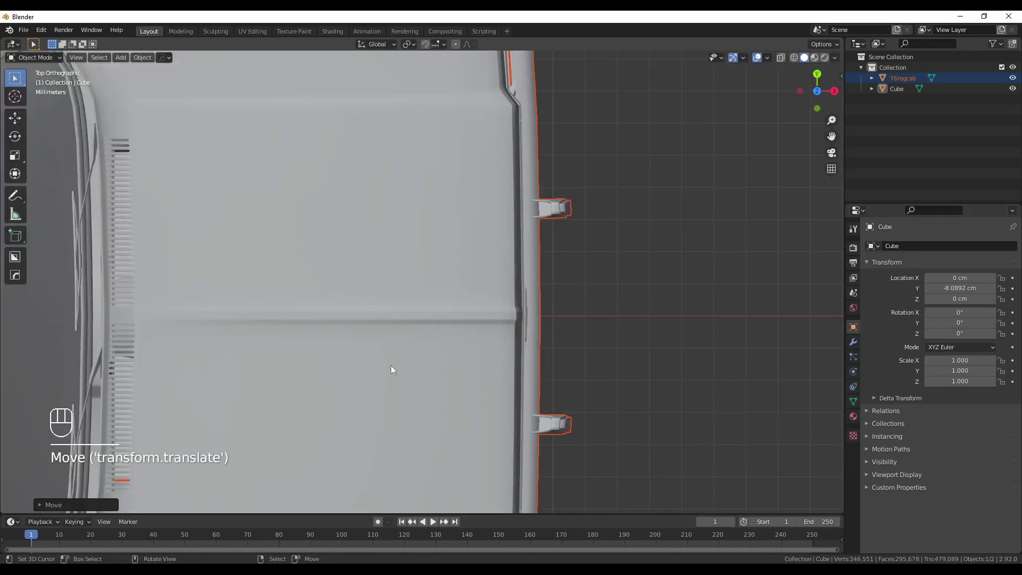
middle_click_drag(342, 363, 597, 308, "shift")
scroll(341, 353, "up", 8)
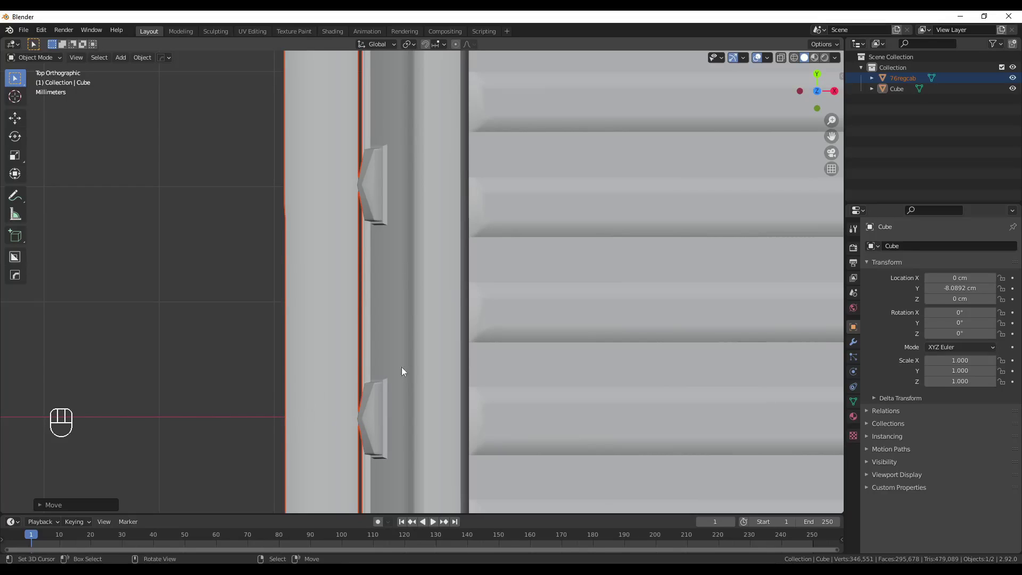
scroll(426, 368, "down", 10)
Switch to right orthographic view and frame the whole truck
middle_click_drag(634, 384, 404, 324, "shift")
key("KP_1")
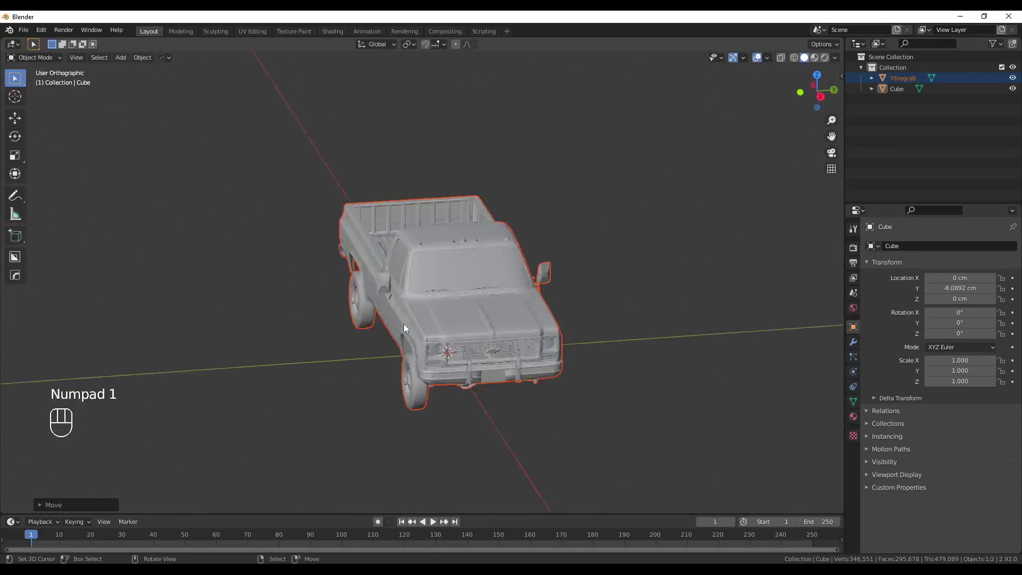
key("KP_3")
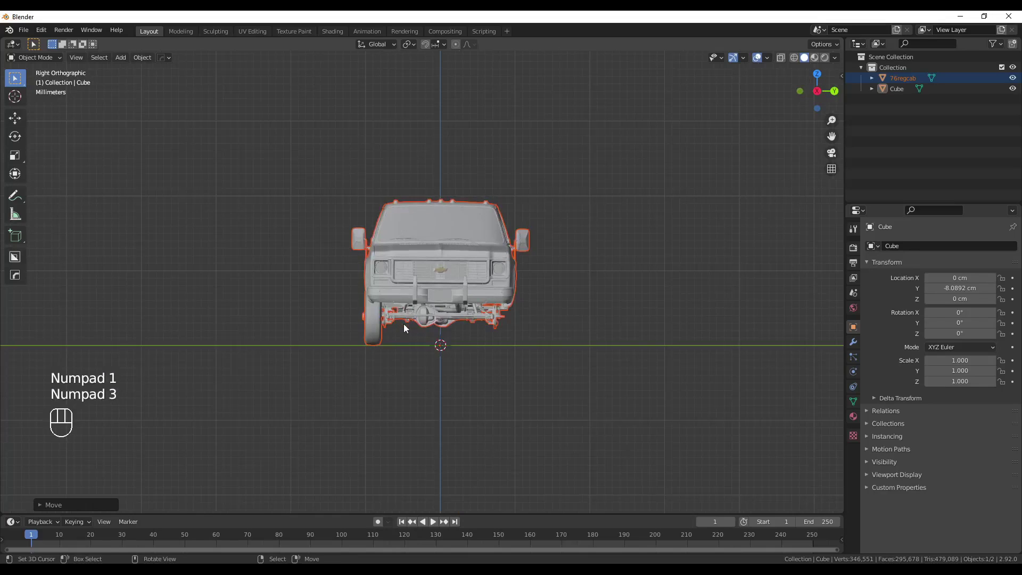
scroll(402, 328, "up", 2)
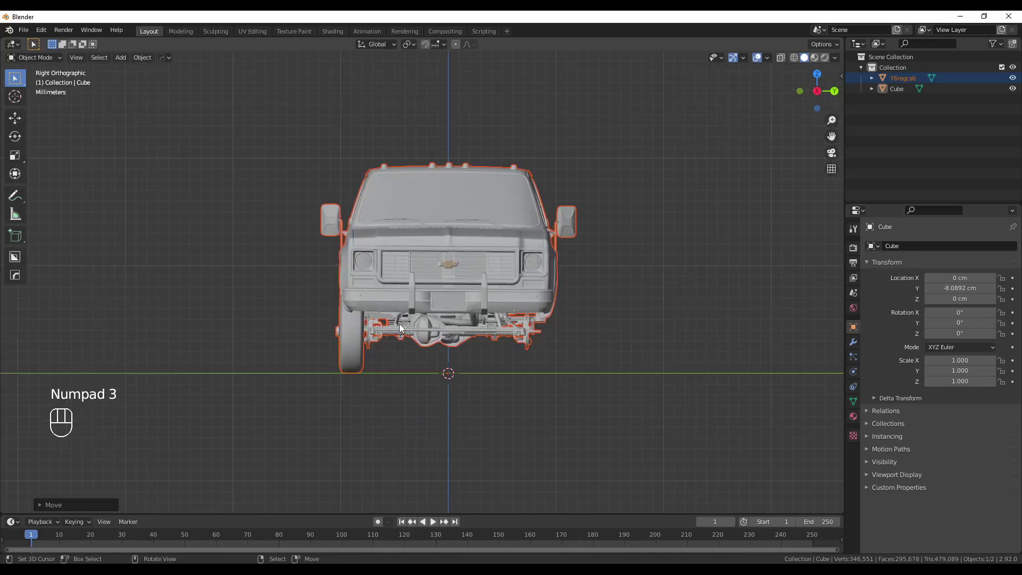
scroll(400, 321, "up", 3)
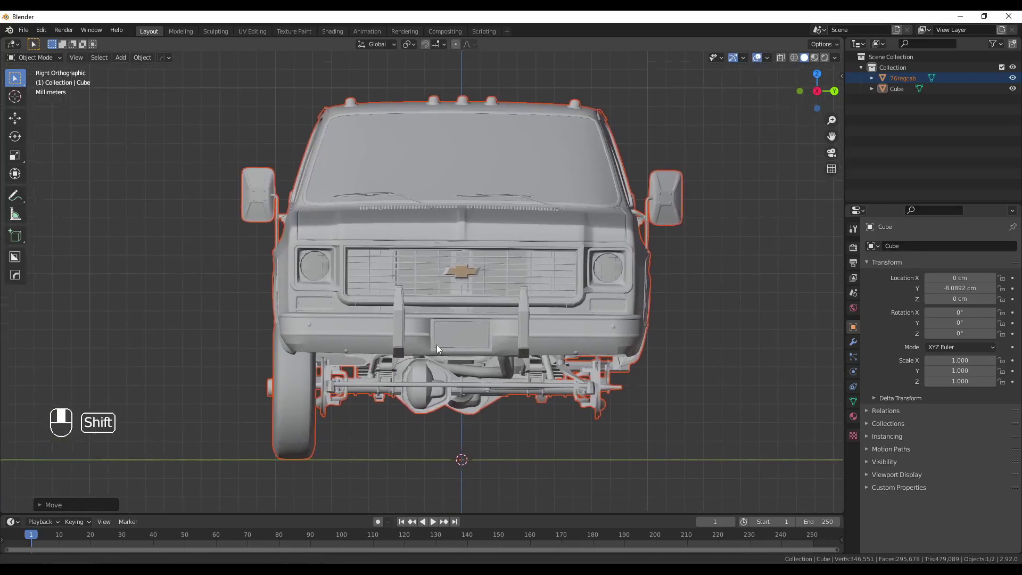
middle_click_drag(437, 344, 432, 363, "shift")
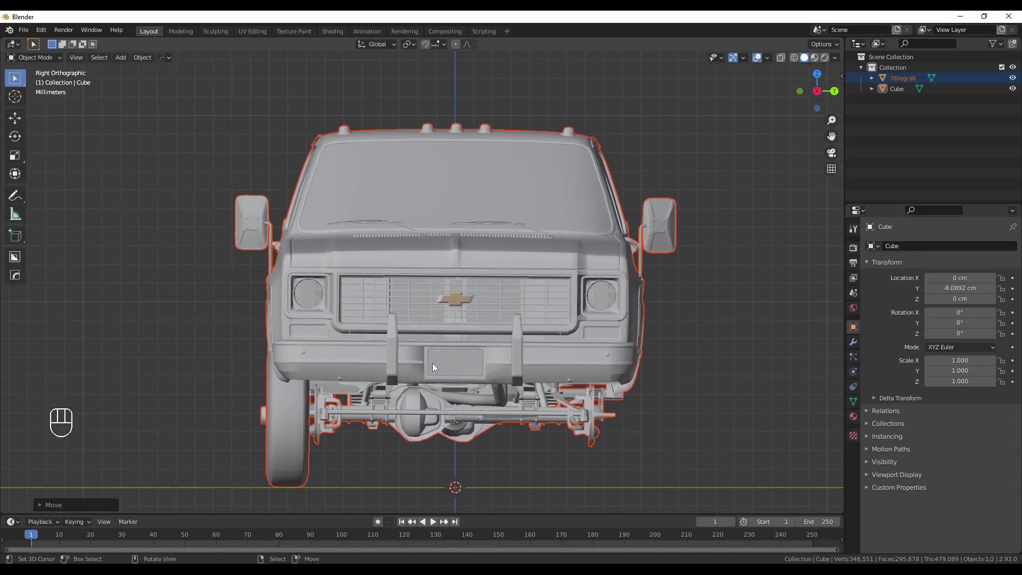
Nudge the truck along Y to -0.011514 cm, make 76regcab active, and return to right orthographic
key("g")
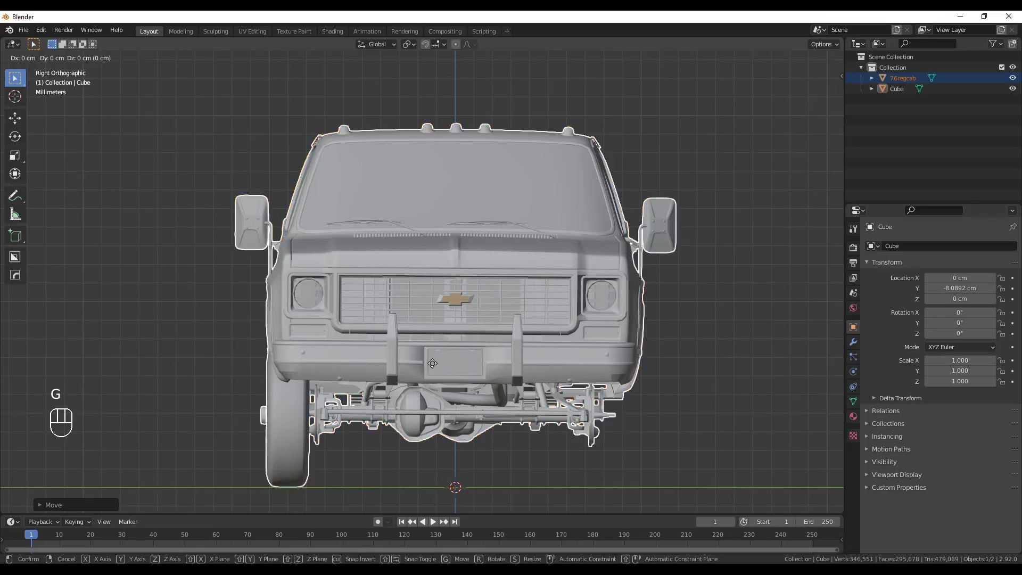
key("y")
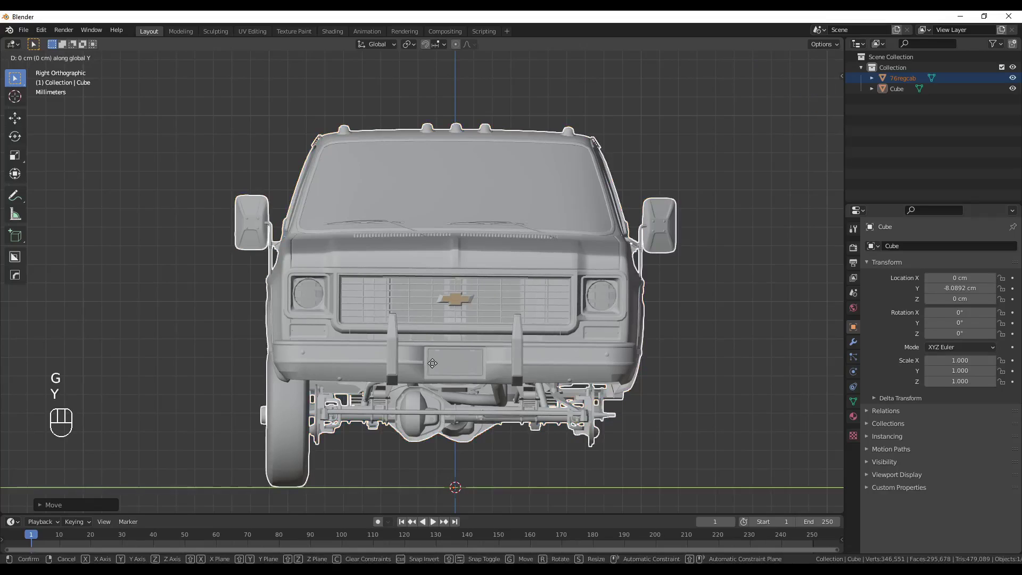
left_click(431, 364)
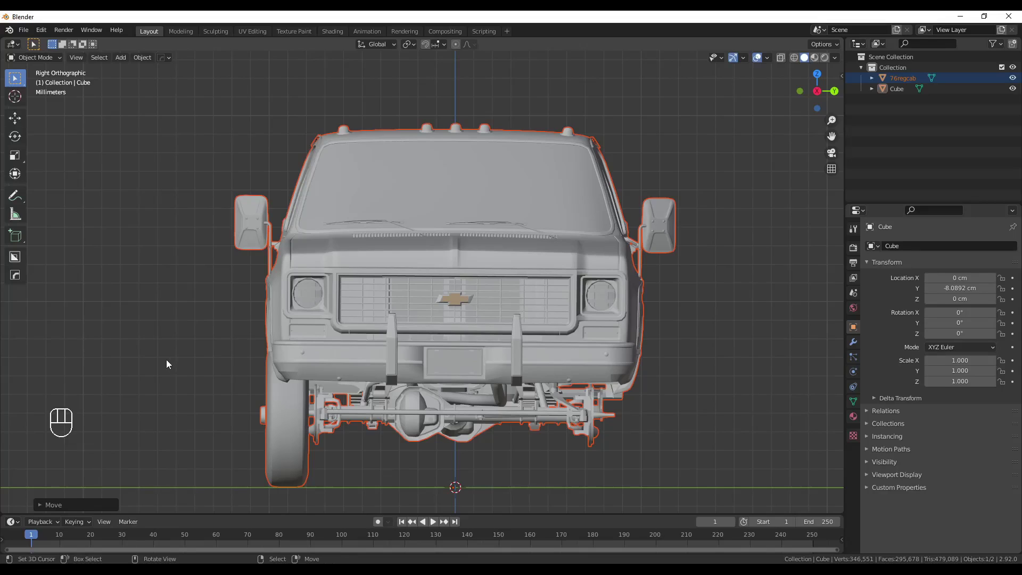
left_click(300, 433)
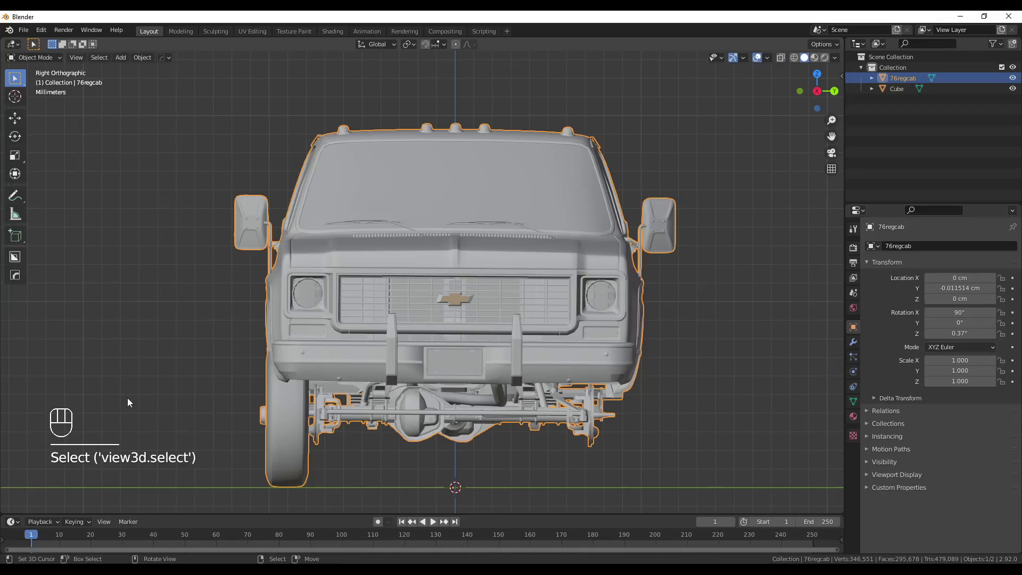
middle_click_drag(149, 380, 174, 390)
scroll(174, 395, "down", 4)
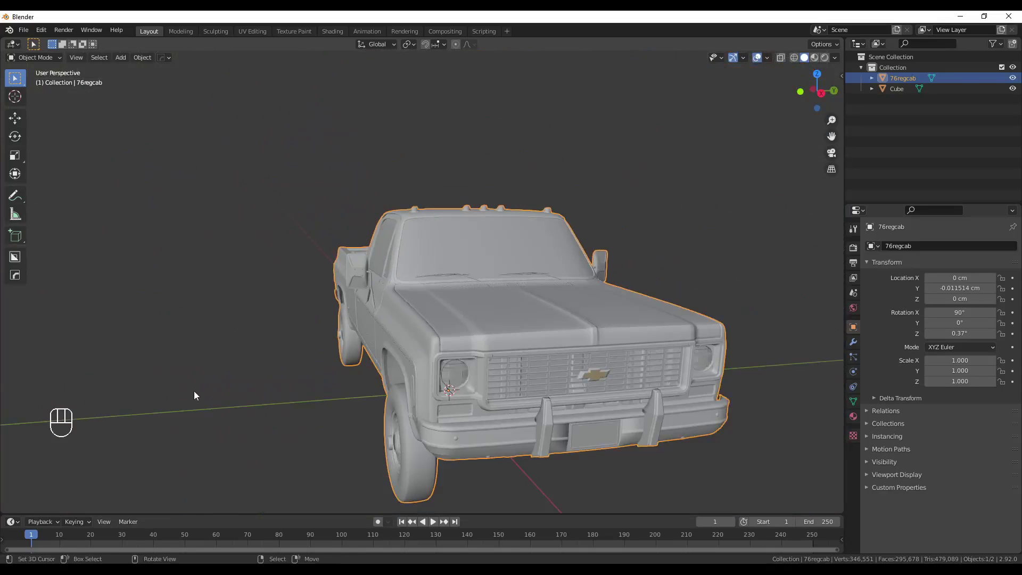
mouse_move(236, 401)
middle_mouse_down()
mouse_move(216, 385)
mouse_move(212, 397)
mouse_move(244, 392)
mouse_move(228, 406)
middle_mouse_up()
key("KP_3")
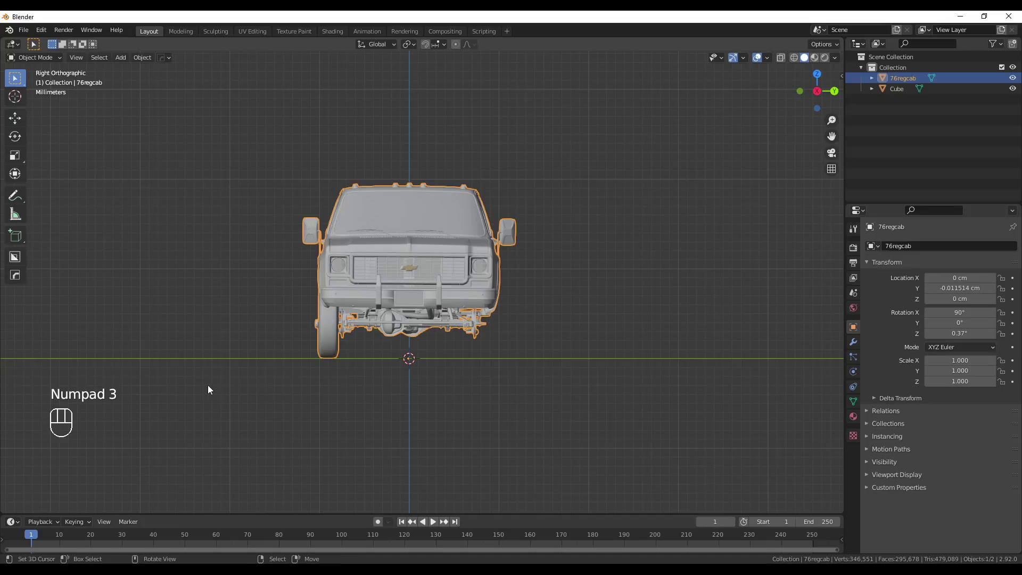
Ruler-measure the truck's front width at 2.03540 cm, then undo the measurement line
left_click(15, 214)
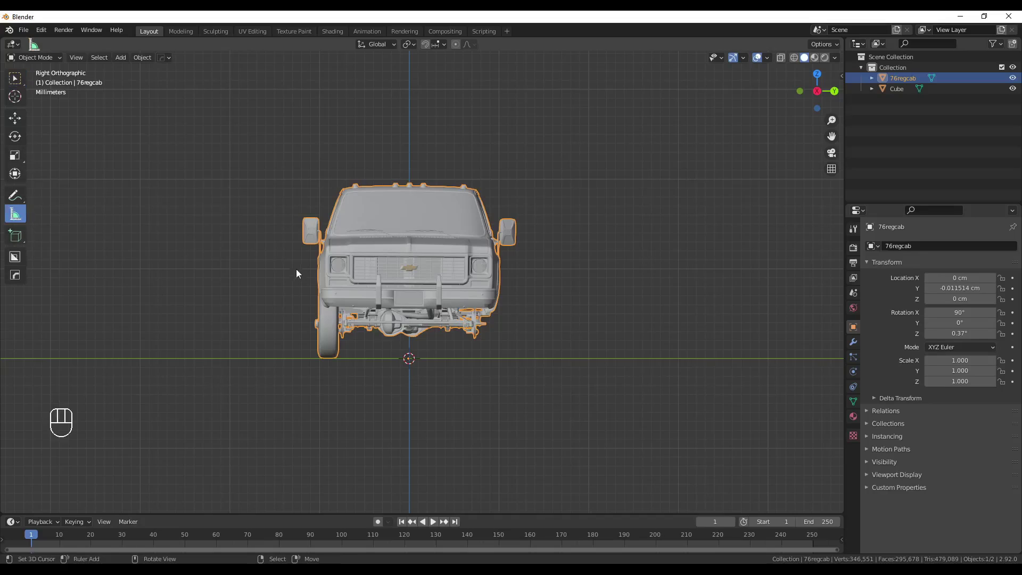
left_click_drag(317, 258, 499, 260)
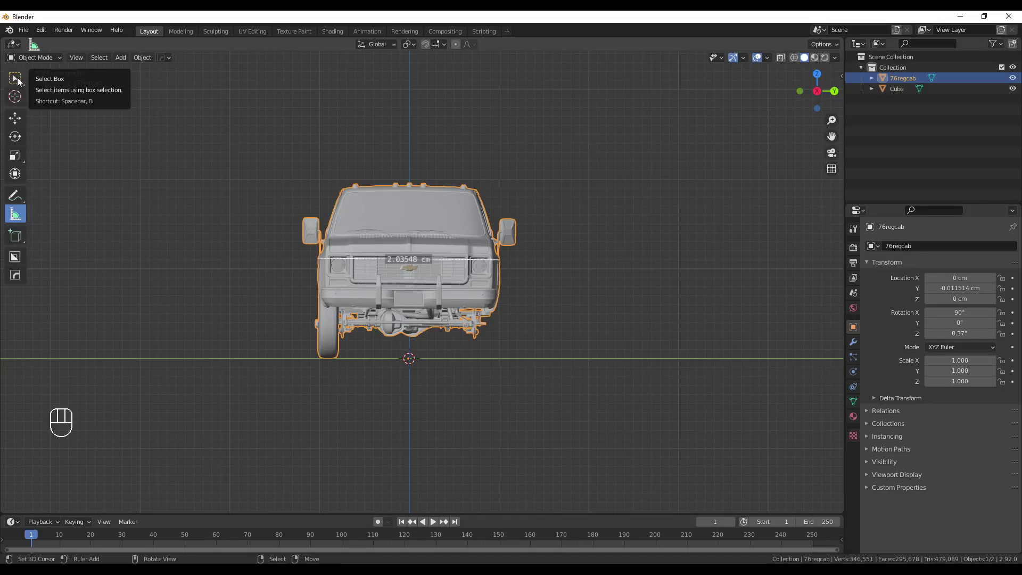
key("ctrl+z")
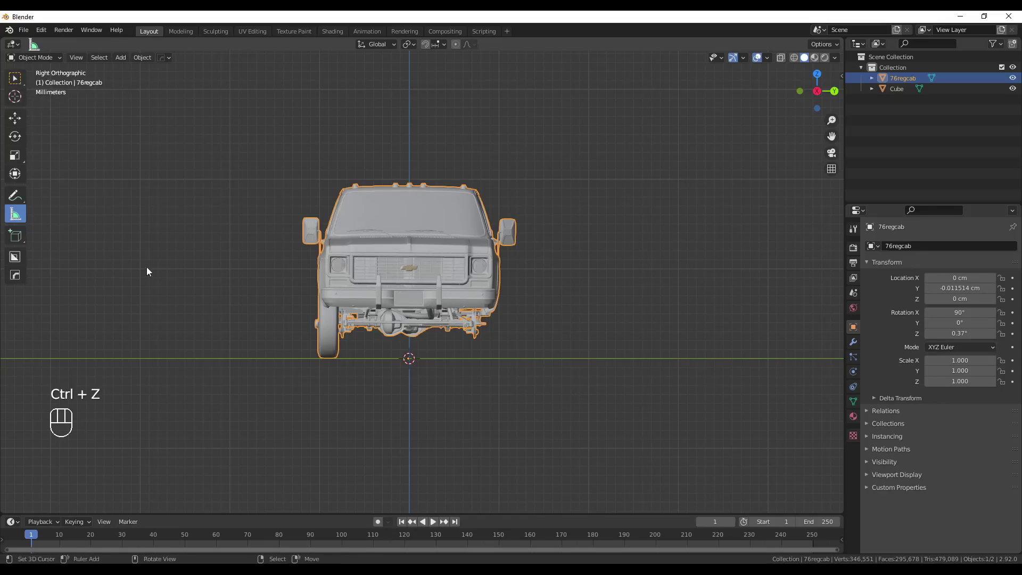
Apply All Transforms to the 76regcab truck so location and rotation read zero and scale 1.000
left_click(15, 79)
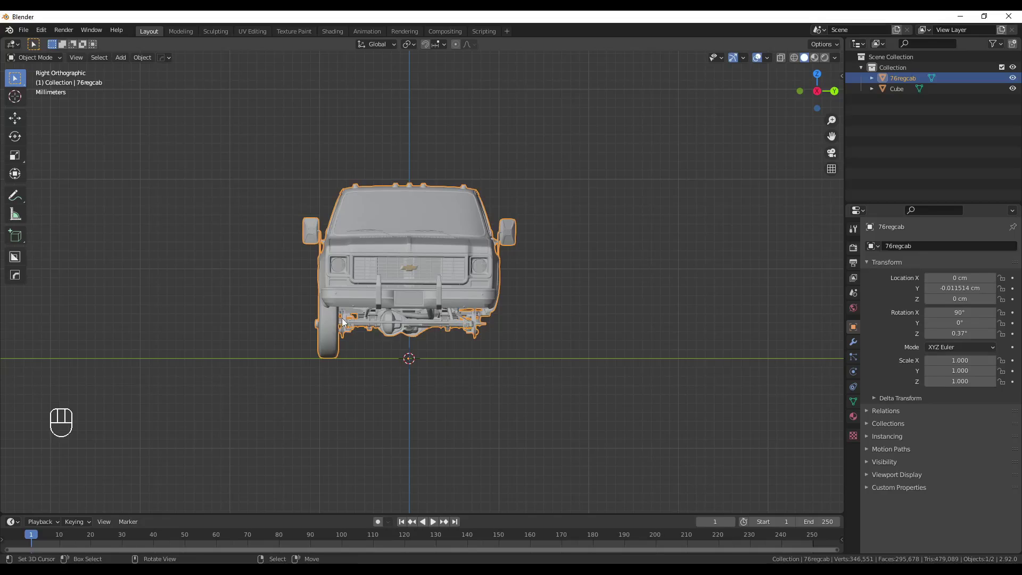
key("ctrl")
key("ctrl+a")
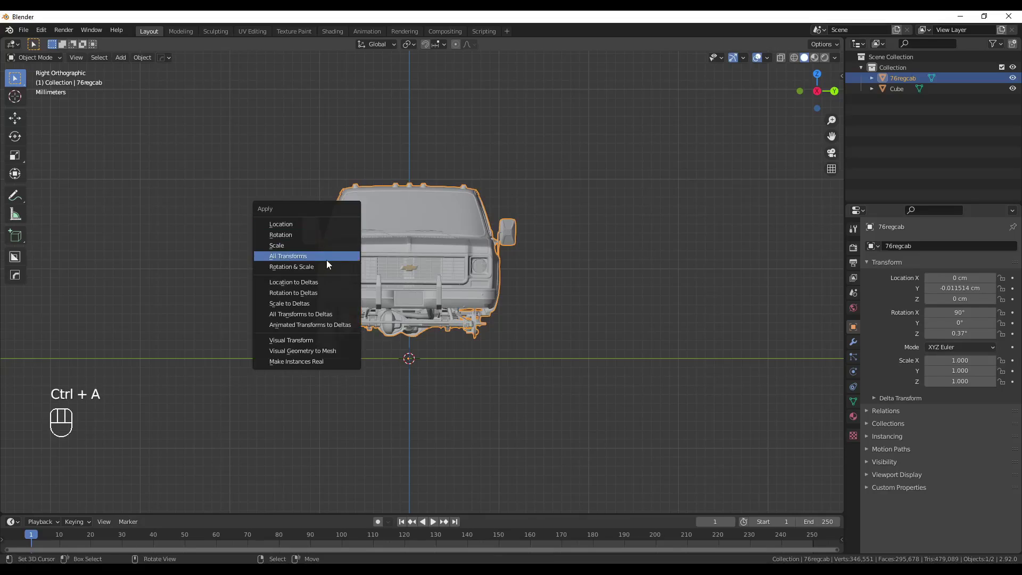
left_click(324, 257)
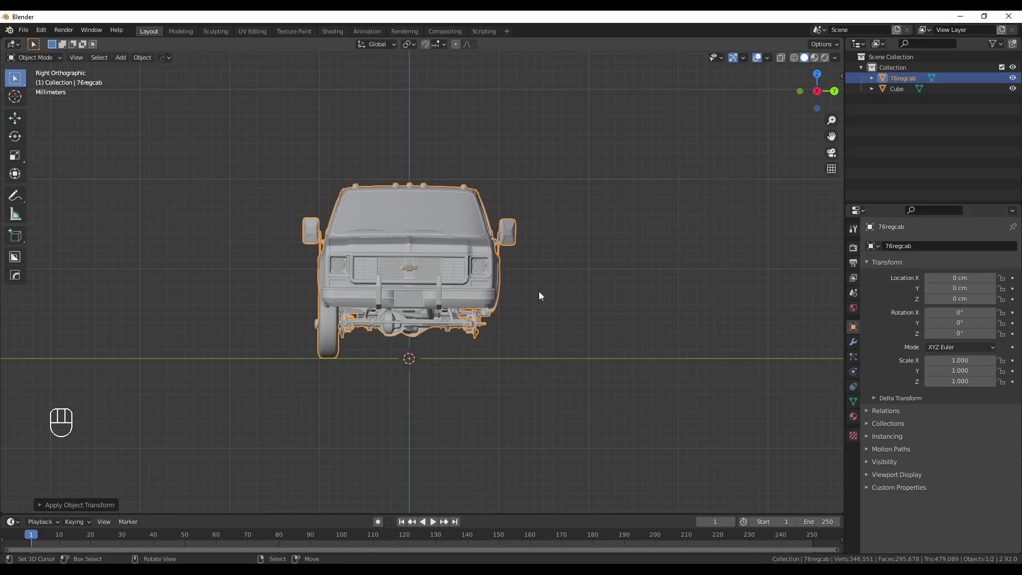
Scale the truck up to 1.054 and measure its front width, then clear the ruler line
key("s")
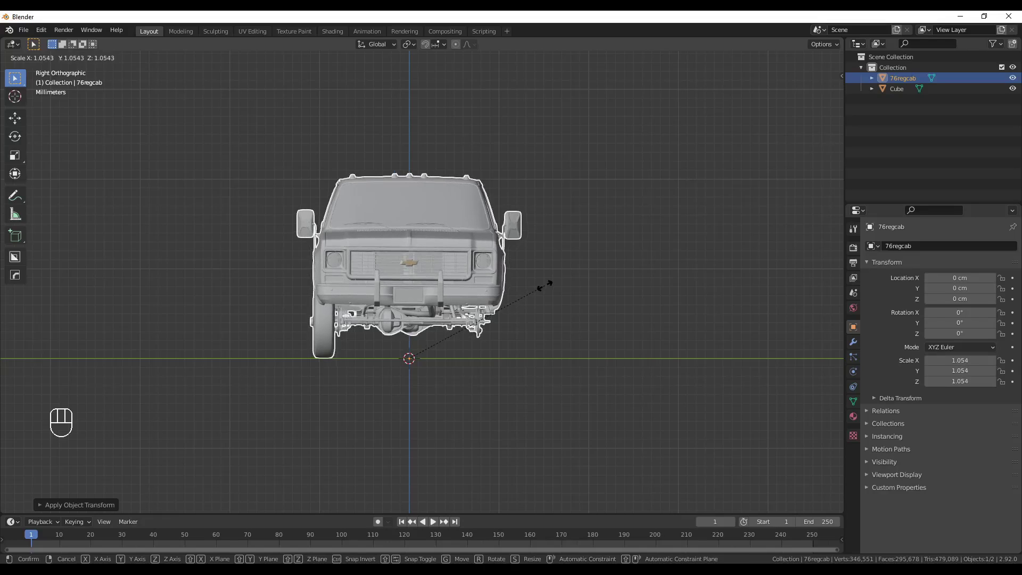
left_click(544, 285)
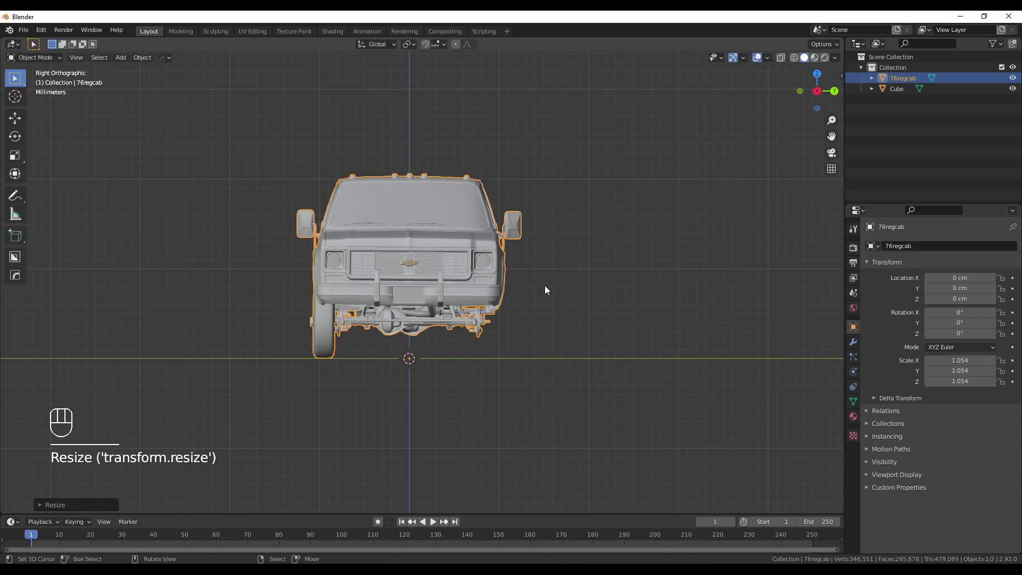
left_click(21, 208)
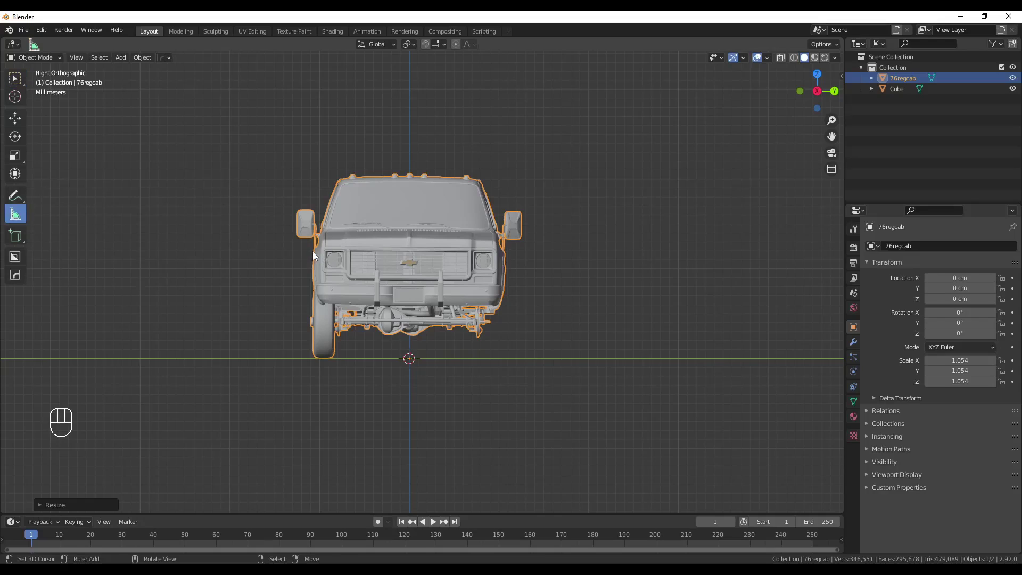
left_click_drag(312, 251, 506, 253)
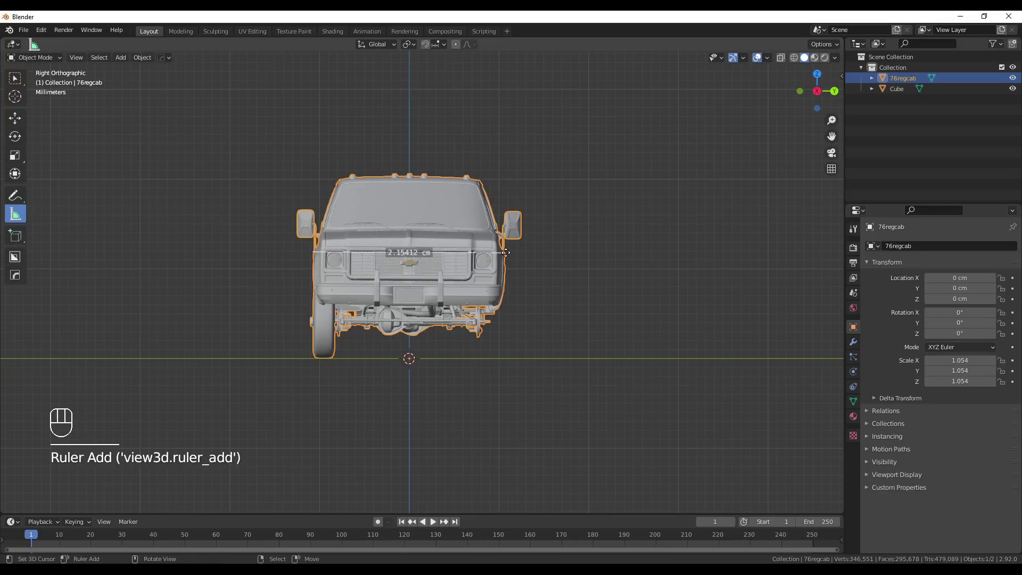
key("ctrl+z")
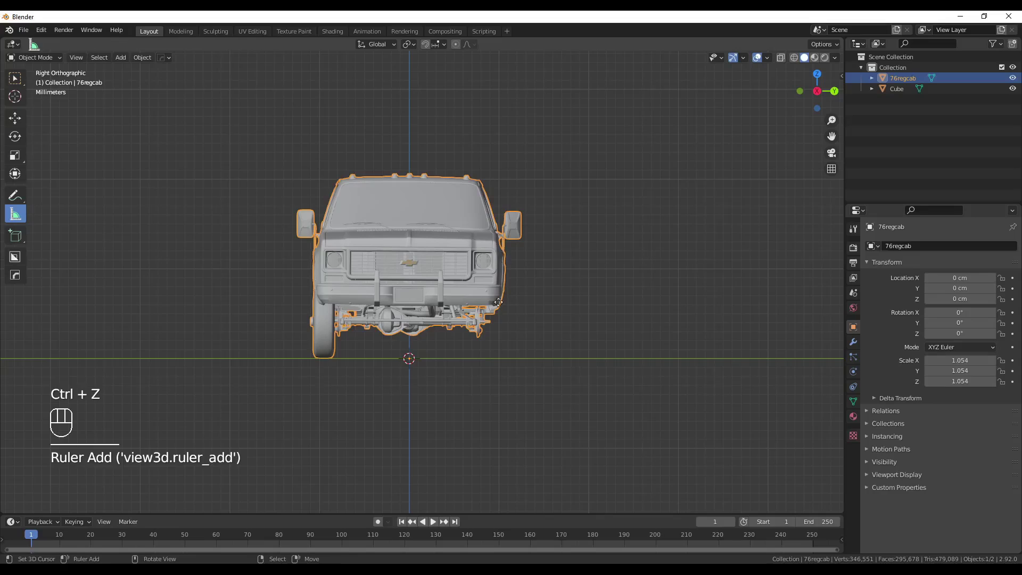
left_click(15, 78)
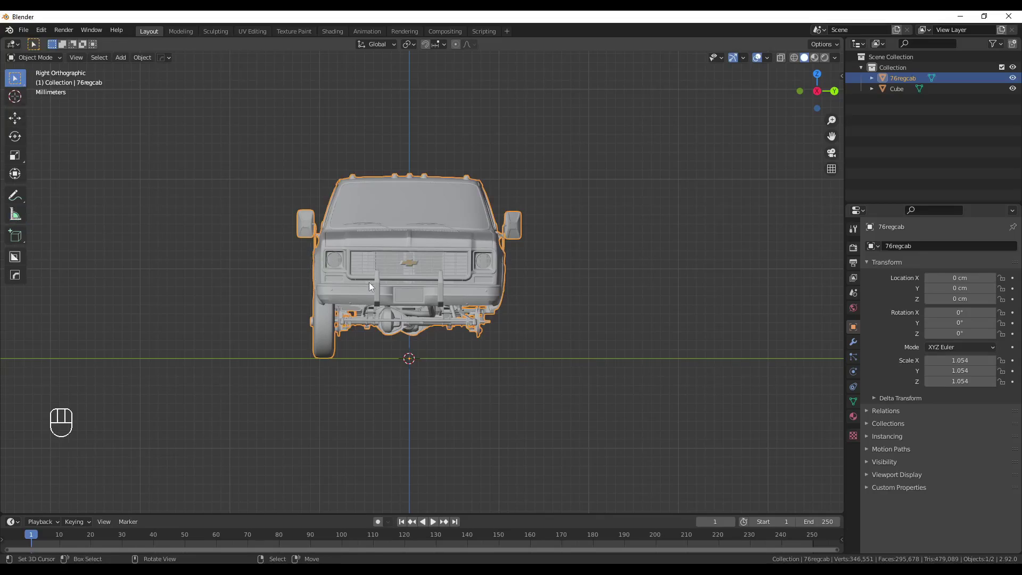
Rescale the truck to 1.107, confirm a 2.26097 cm front width, and clear the ruler line
key("s")
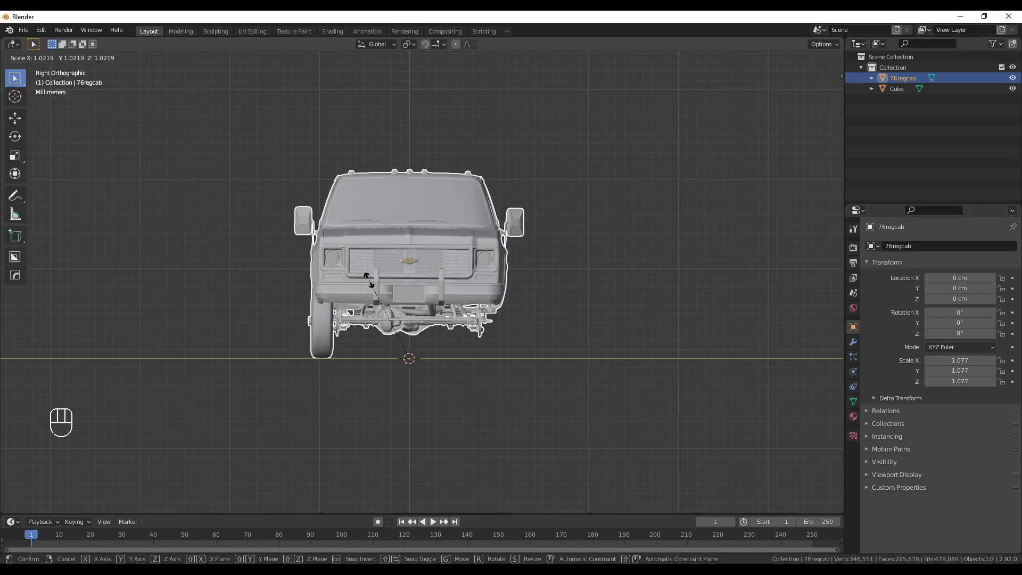
left_click(368, 276)
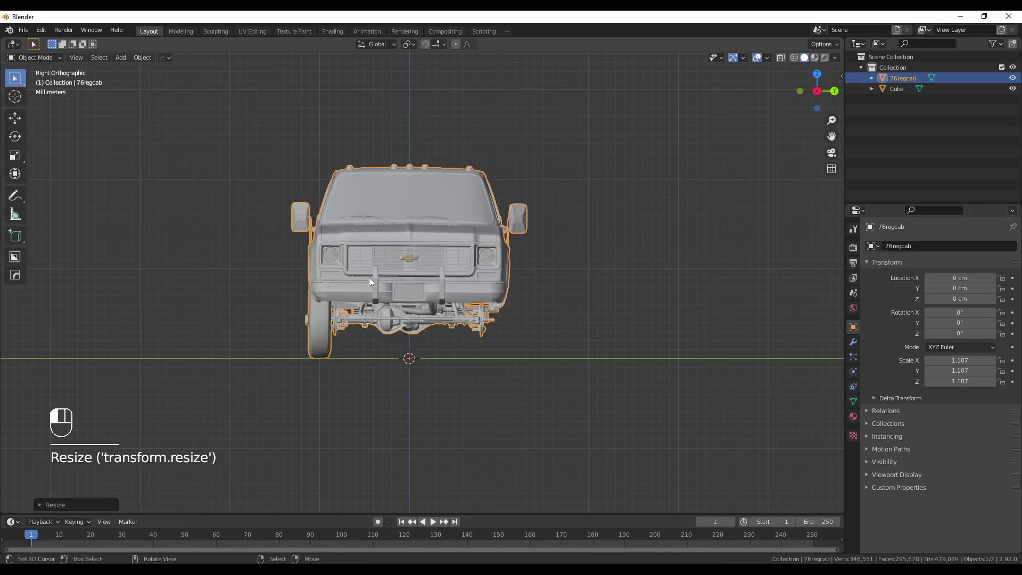
left_click(18, 215)
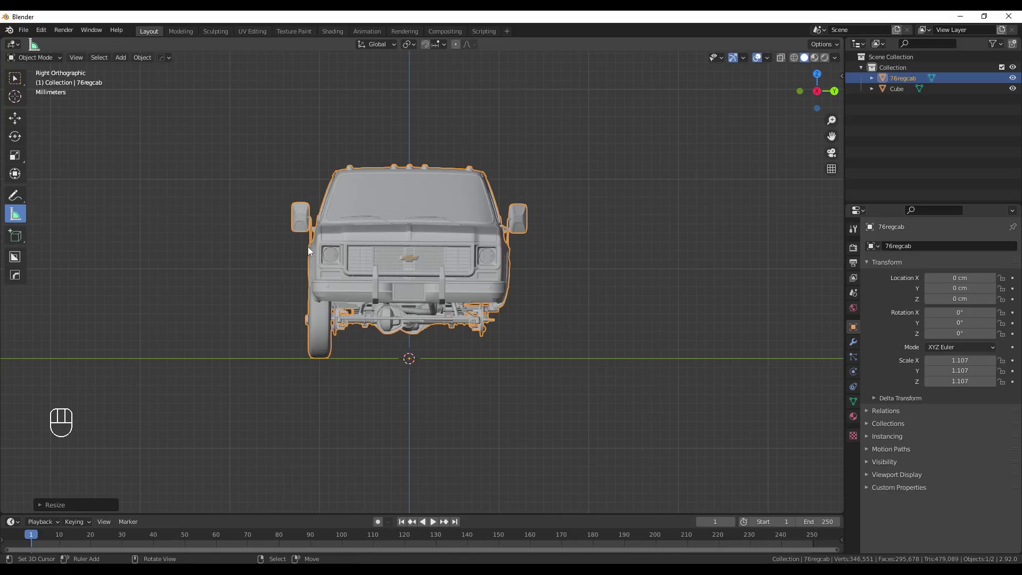
left_click_drag(307, 247, 511, 249)
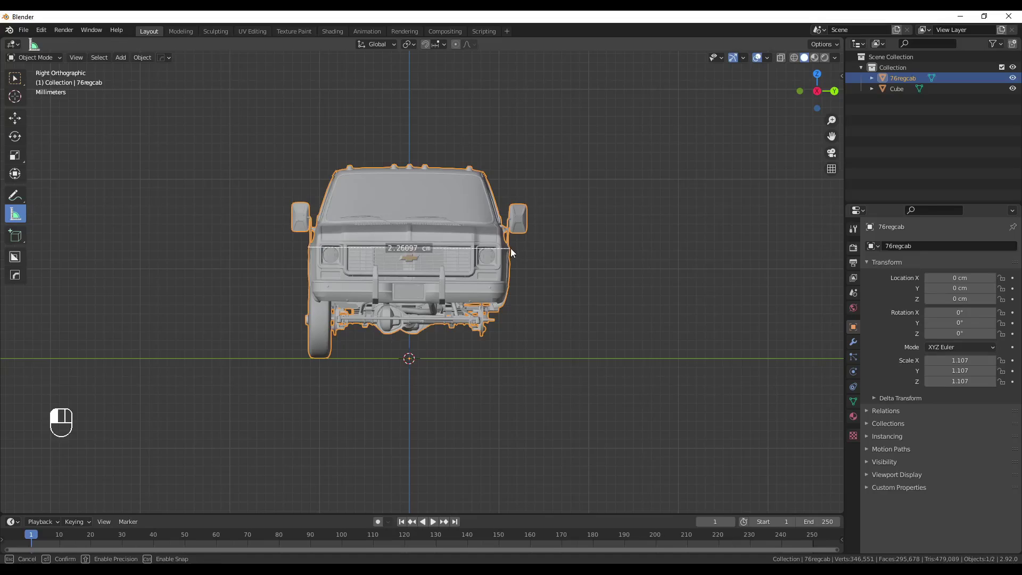
left_click_drag(510, 248, 510, 248)
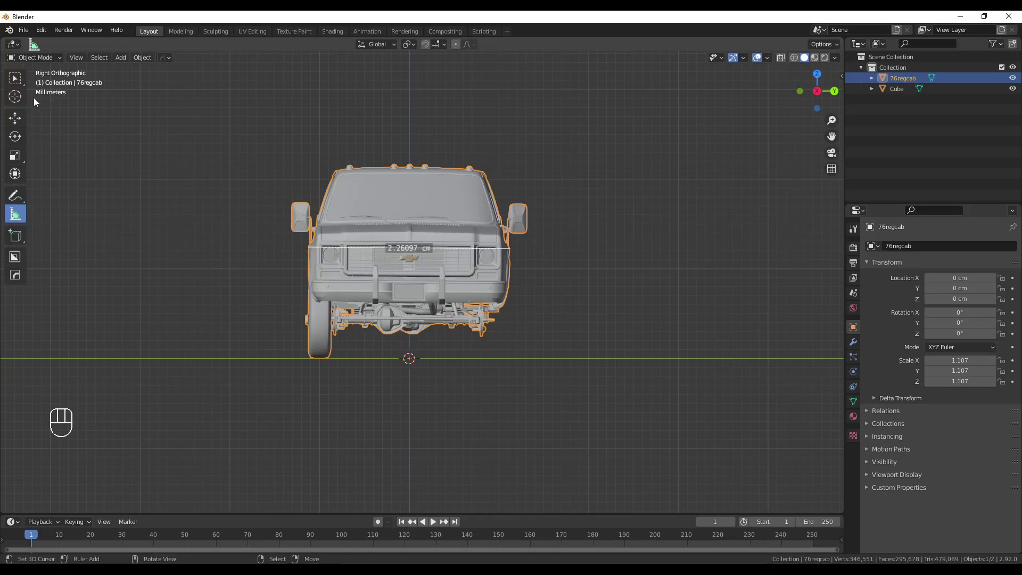
key("ctrl+z")
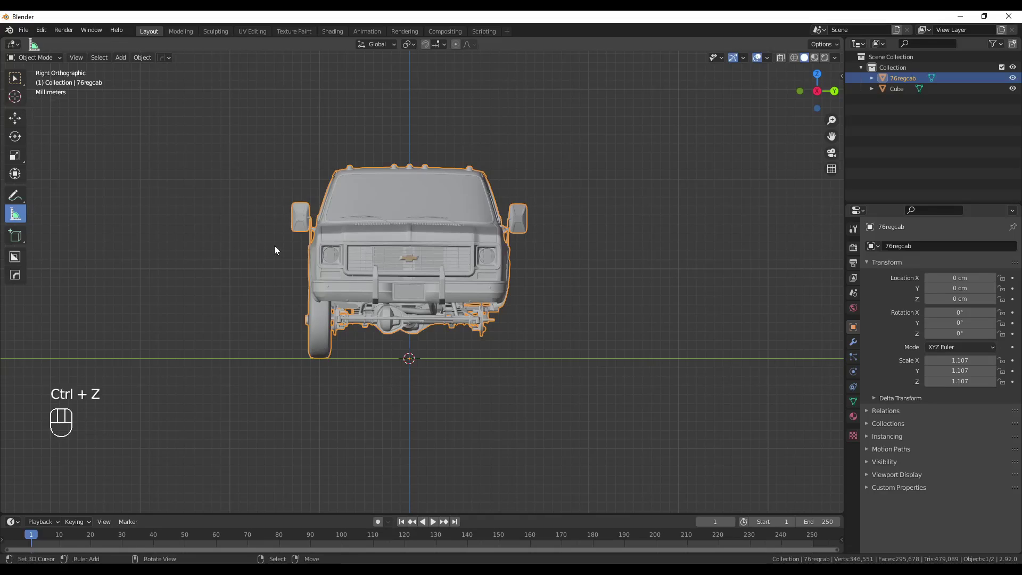
left_click(15, 78)
middle_click_drag(302, 232, 349, 238)
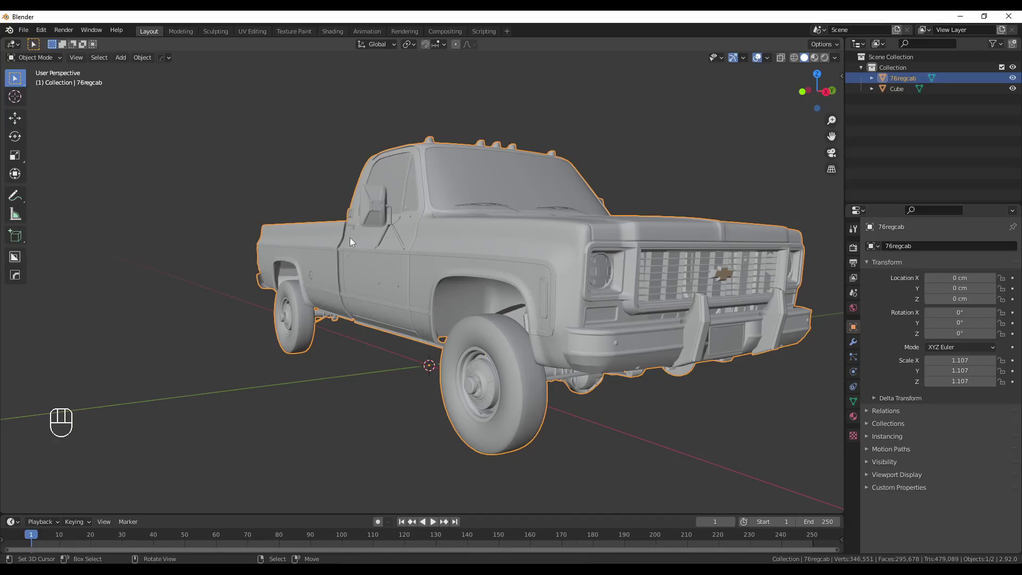
Check the truck in front and right orthographic views, then apply All Transforms so scale reads 1.000
scroll(445, 252, "down", 2)
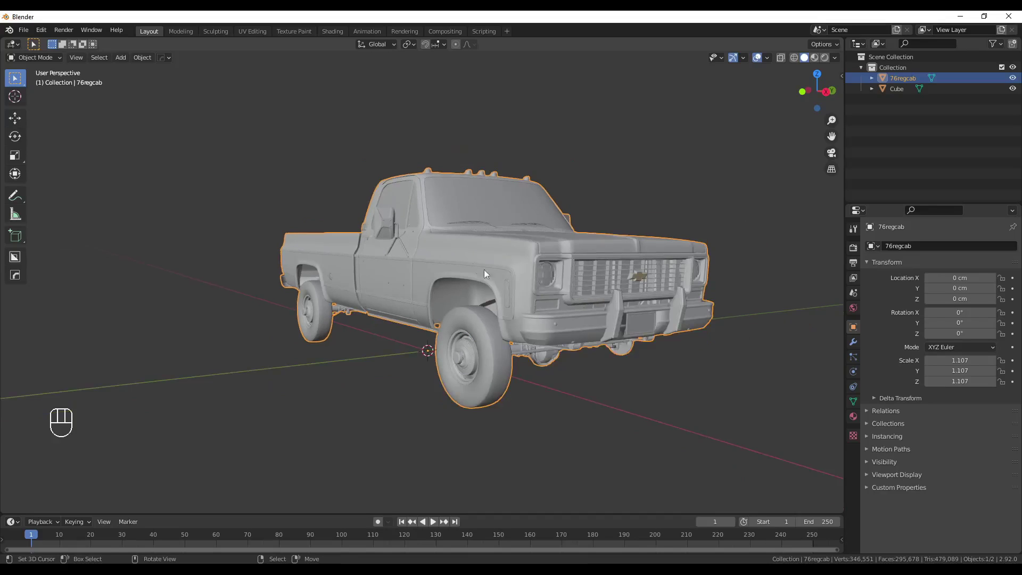
middle_click_drag(561, 303, 447, 256, "shift")
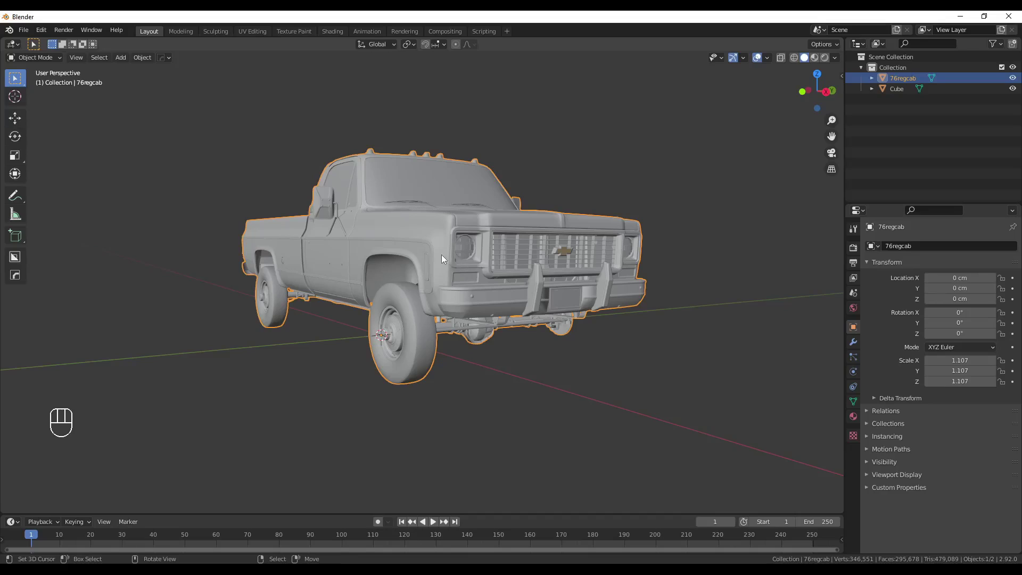
middle_click_drag(420, 279, 415, 282)
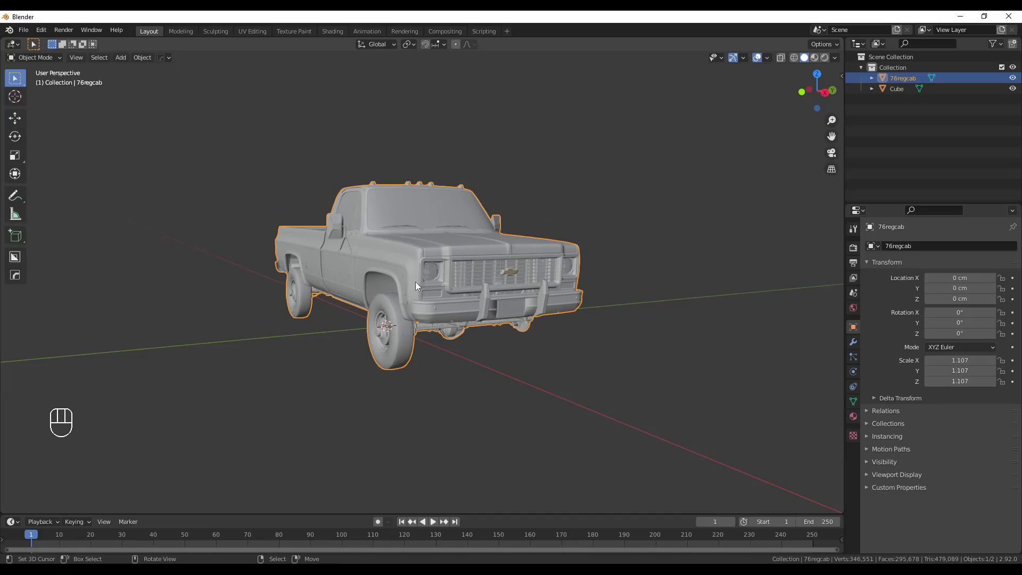
key("KP_1")
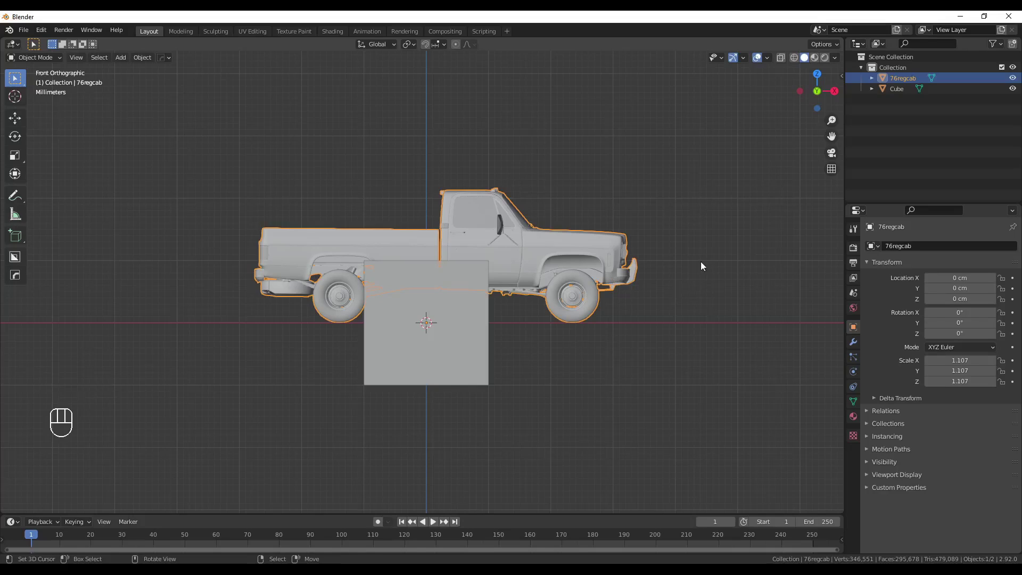
key("KP_3")
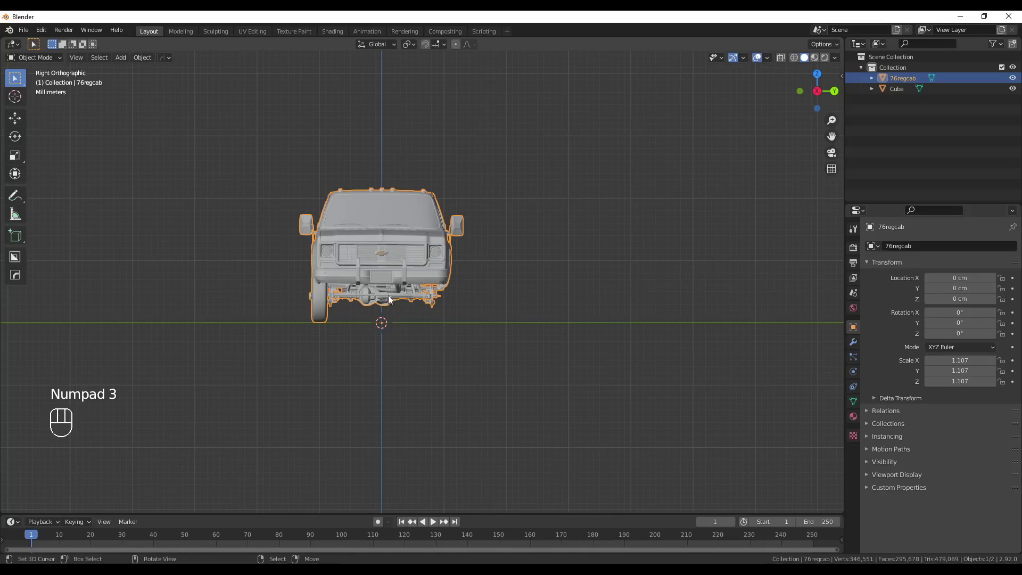
key("ctrl")
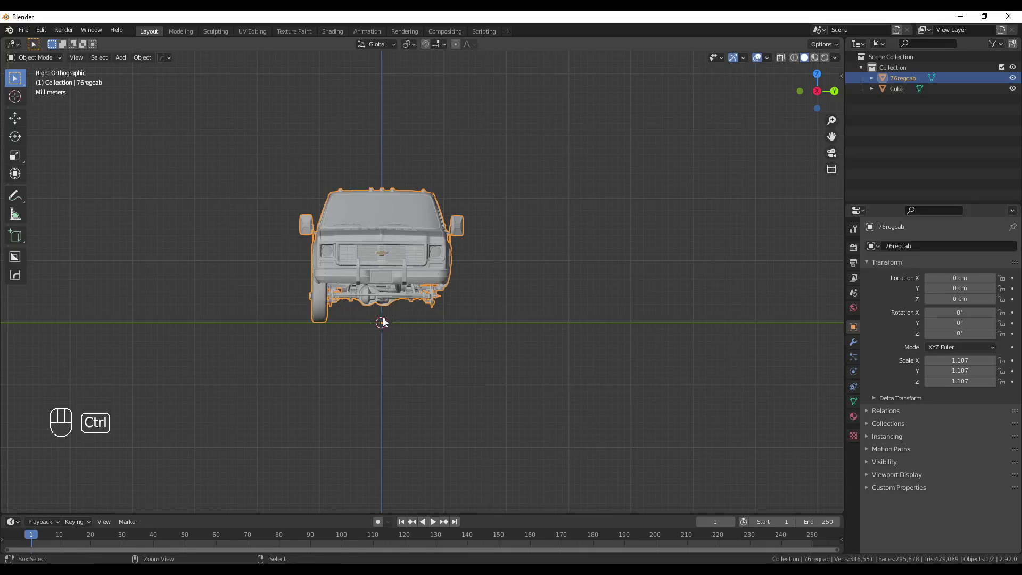
key("ctrl+a")
left_click(382, 317)
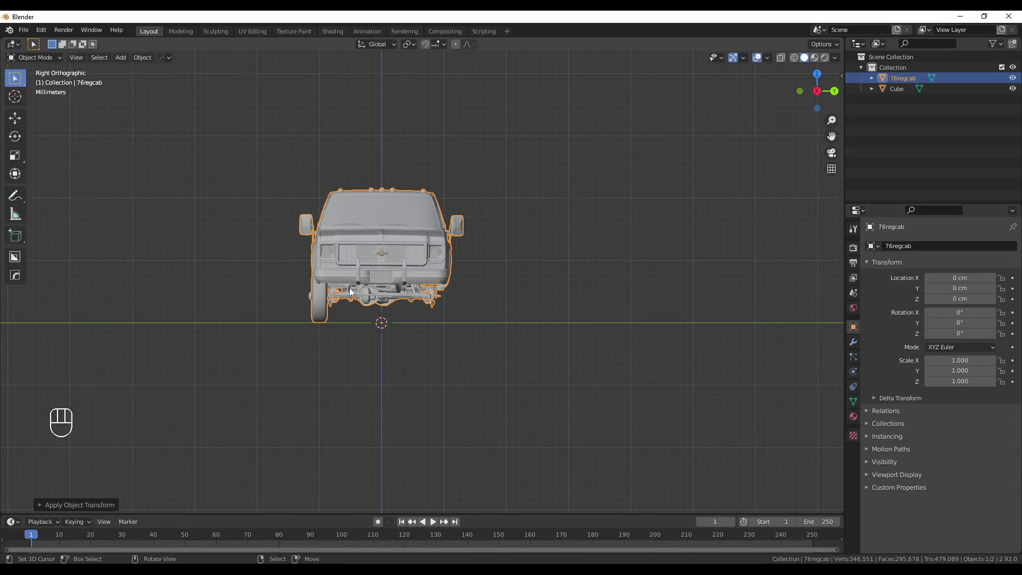
scroll(349, 288, "up", 3)
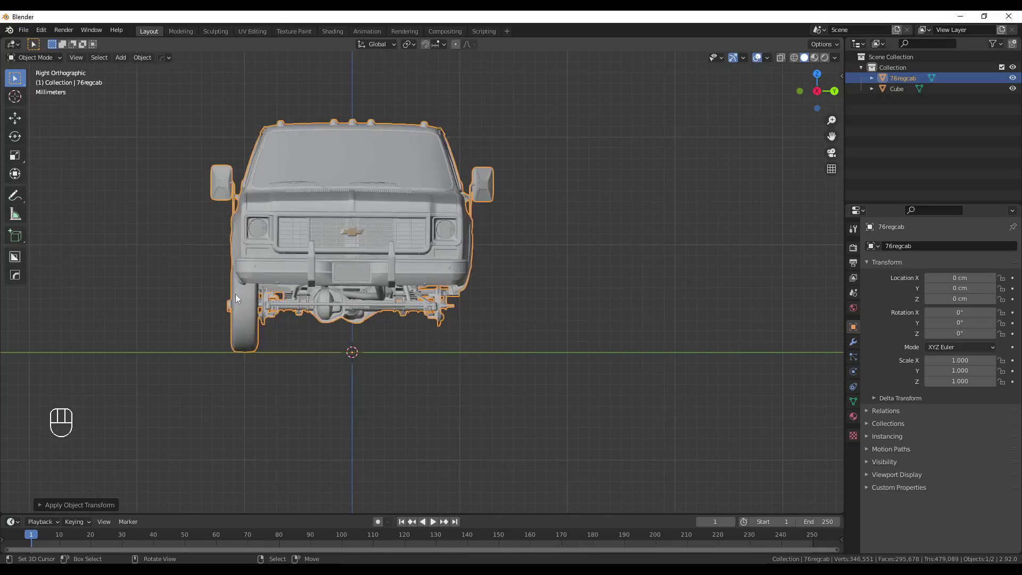